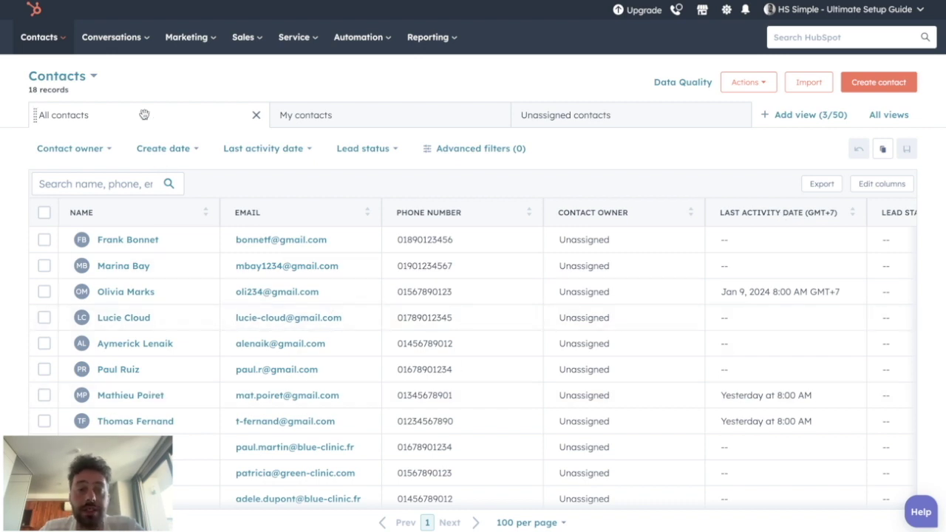
Add an advanced filter where Country 2 is any of United Kingdom
scroll(289, 481, down, 3)
scroll(289, 482, up, 5)
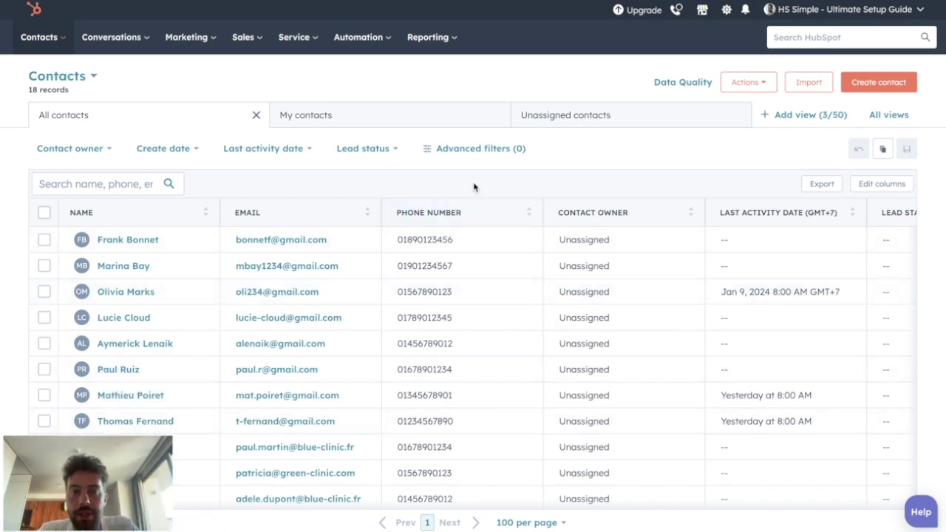
click(480, 149)
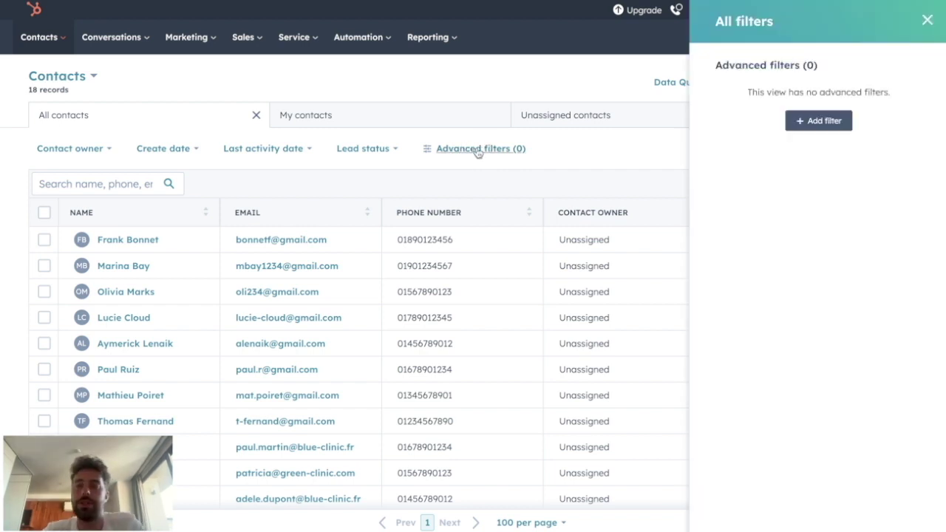
click(817, 122)
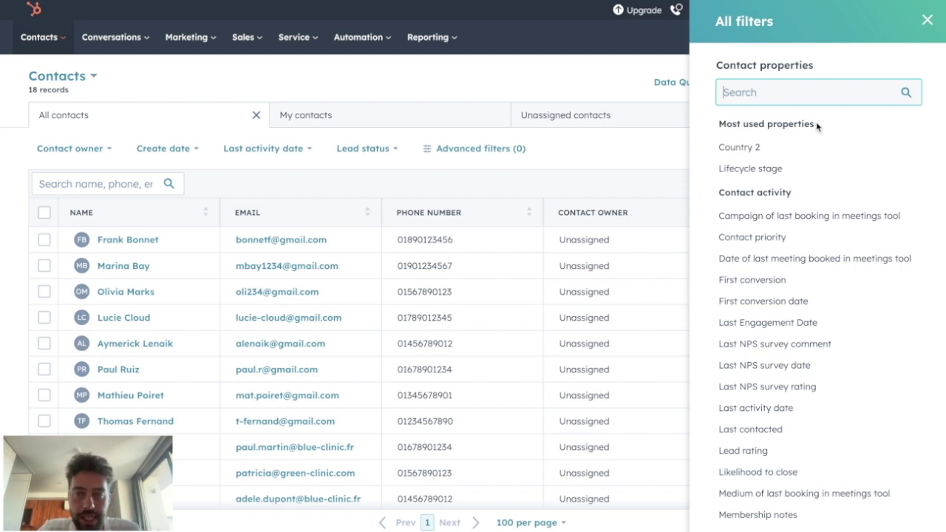
click(767, 147)
click(748, 133)
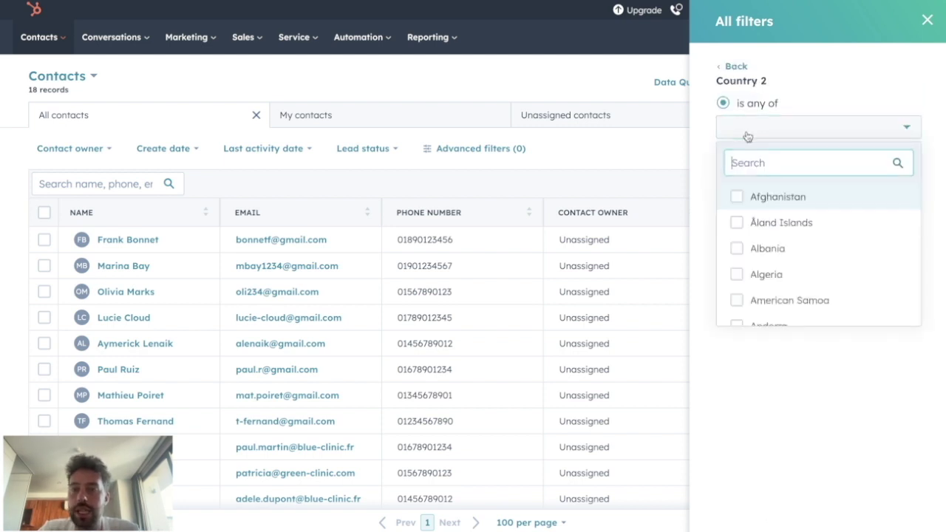
text(unite)
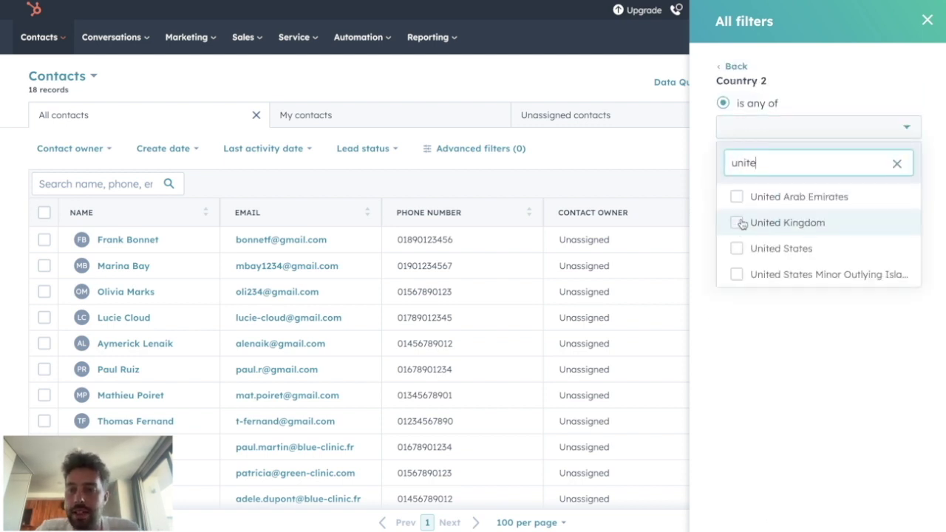
click(742, 224)
click(754, 415)
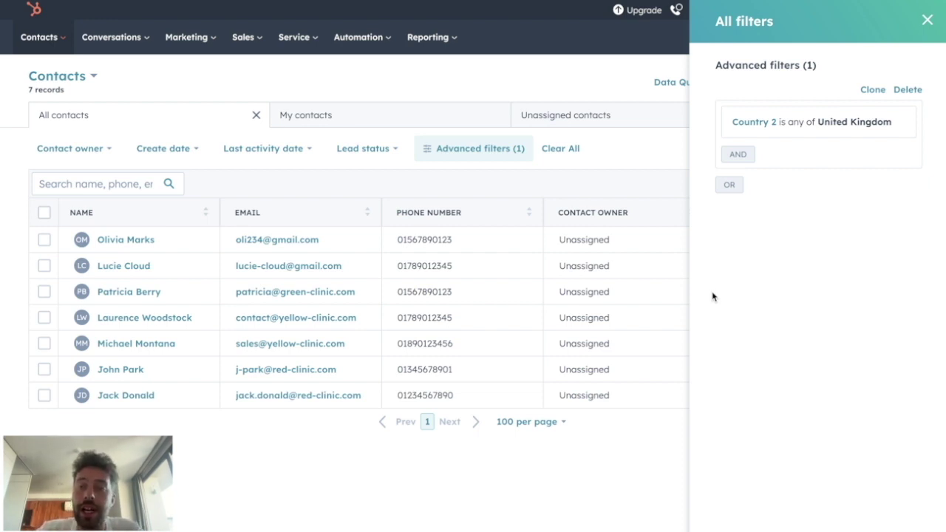
Add an AND condition for Lifecycle stage Customer, leaving 3 contacts
click(738, 154)
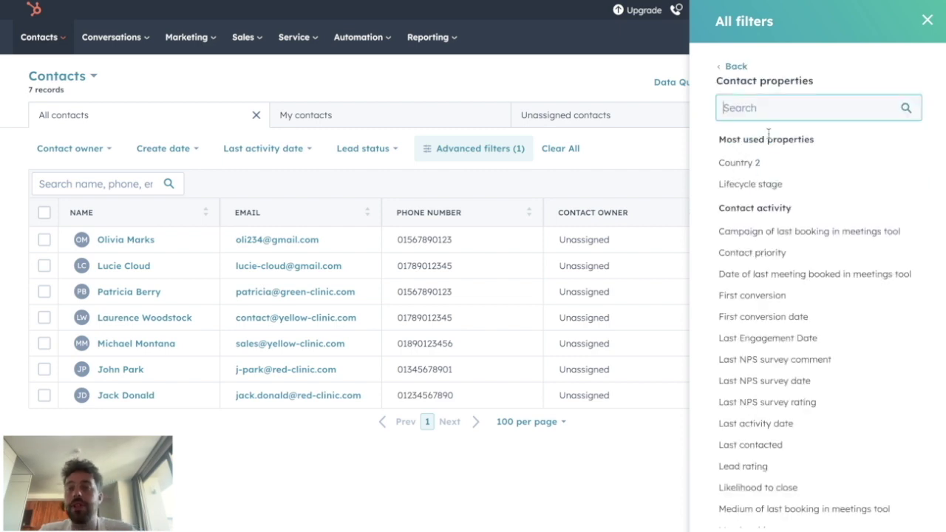
click(795, 182)
click(754, 135)
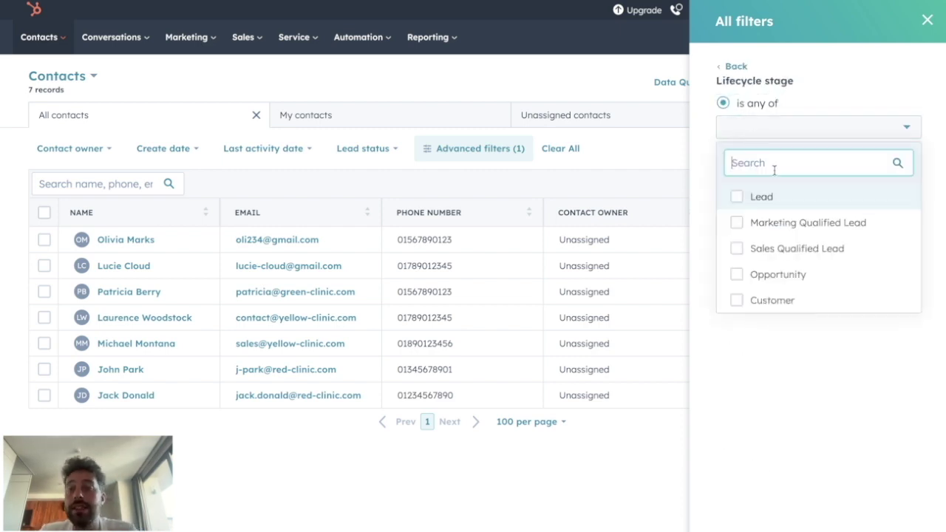
click(737, 303)
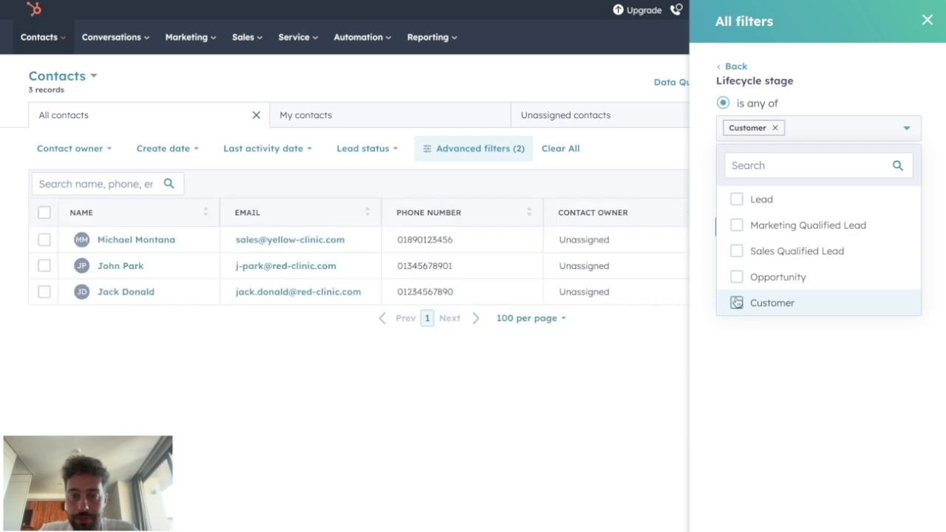
click(718, 399)
click(743, 228)
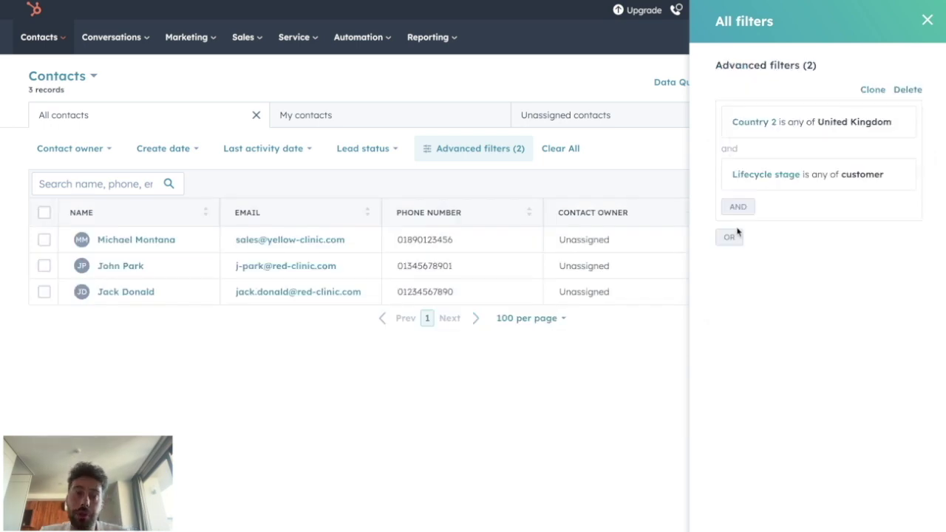
click(928, 20)
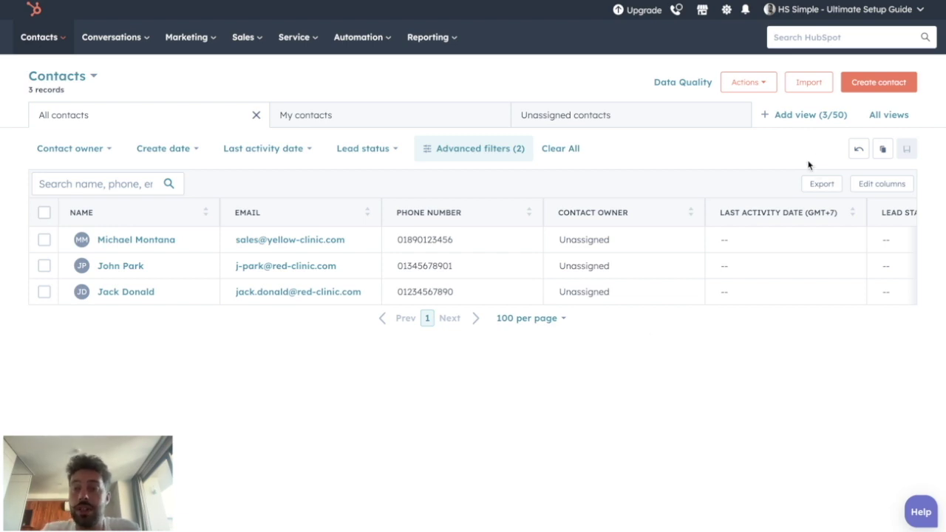
Create a new saved contacts view named 'UK Clients', shared with Everyone
click(802, 118)
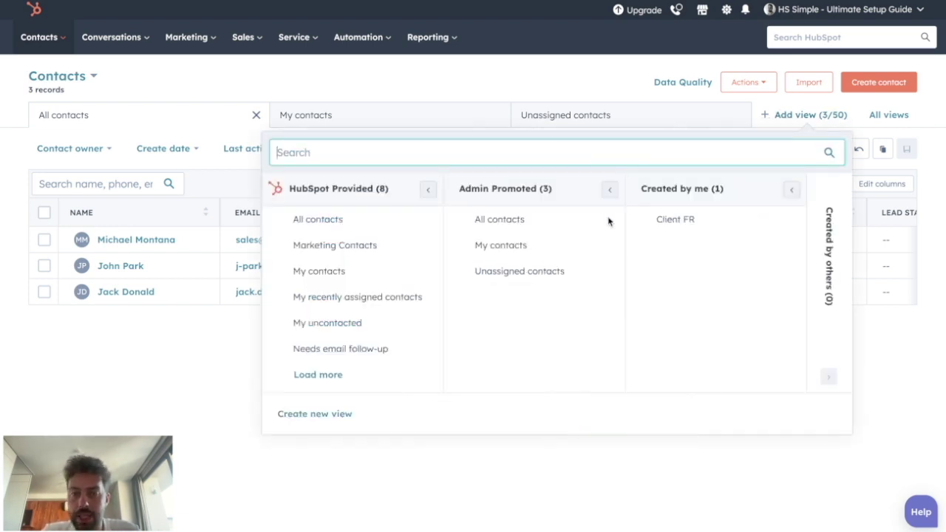
click(323, 414)
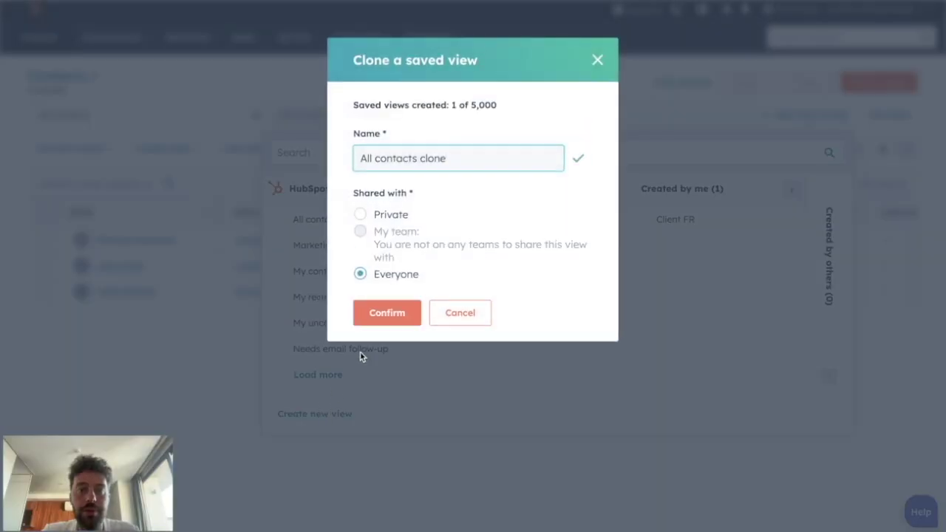
double_click(442, 162)
triple_click(442, 163)
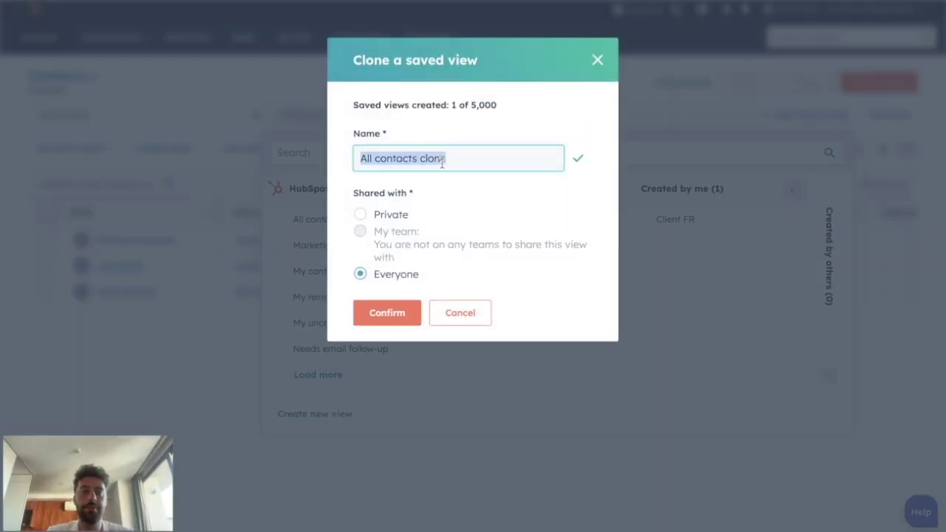
text(UK Clients)
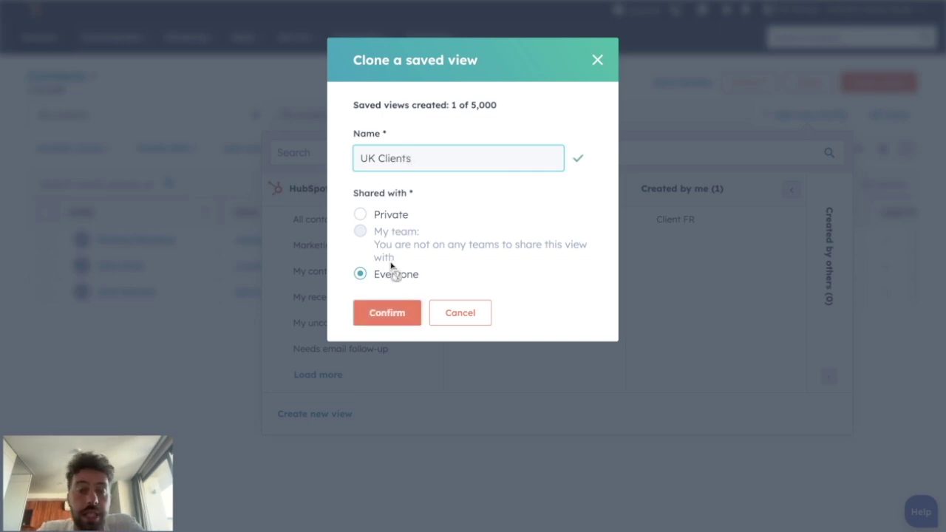
click(360, 216)
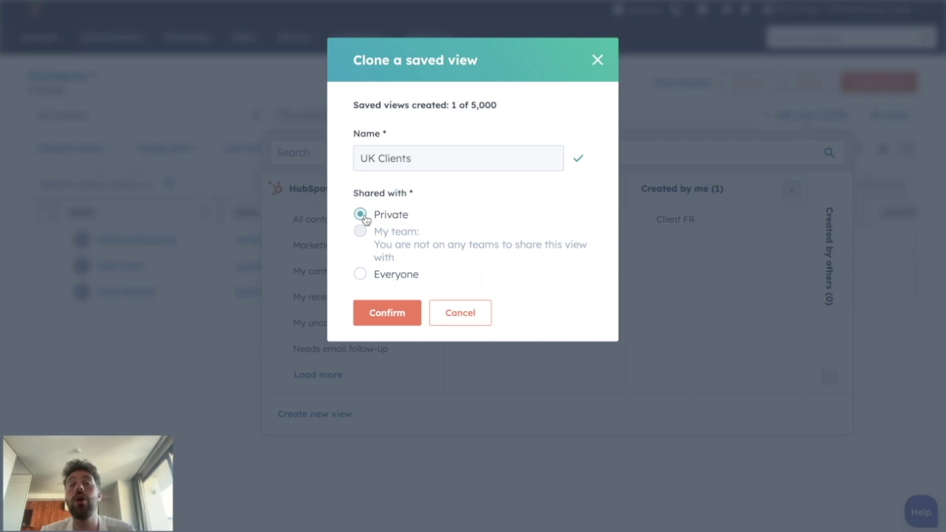
click(361, 275)
click(385, 313)
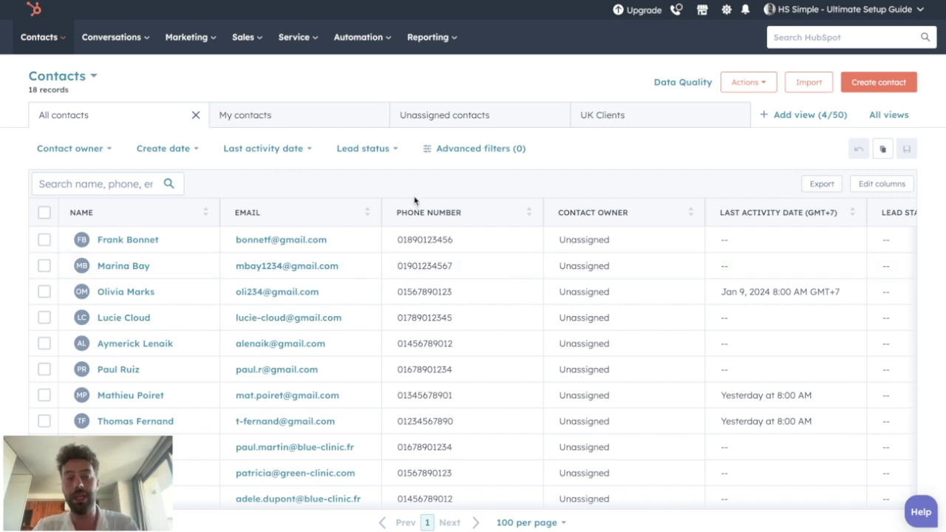
Drag the Marketing Contact Status column so it sits directly after Email
scroll(384, 226, right, 10)
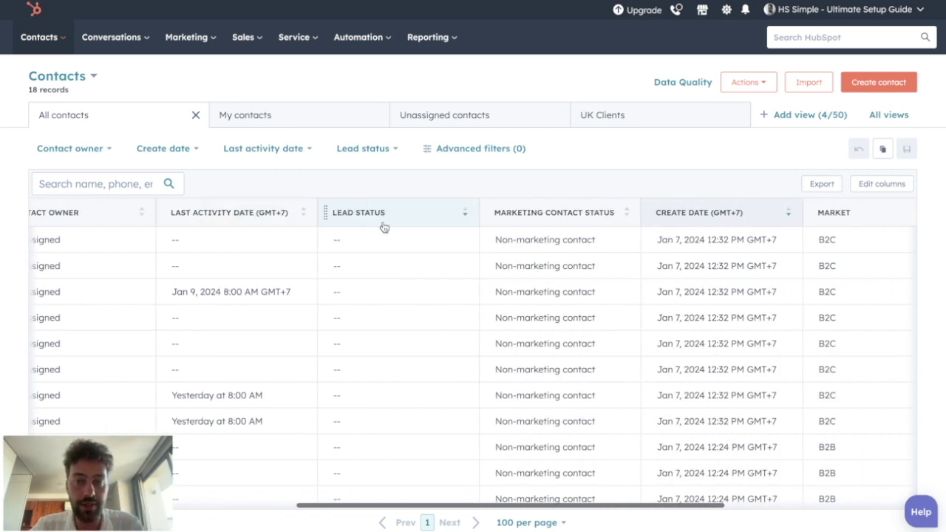
scroll(384, 227, left, 8)
scroll(384, 226, left, 3)
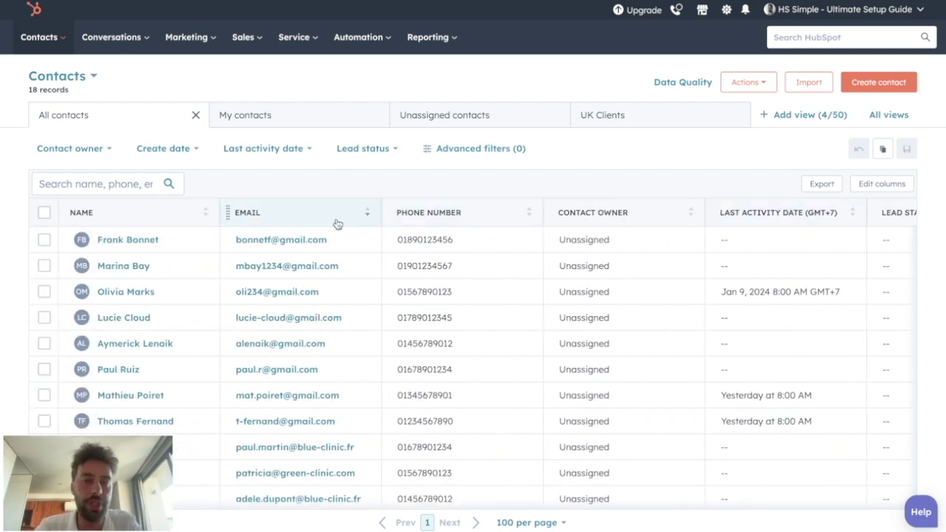
scroll(744, 205, right, 6)
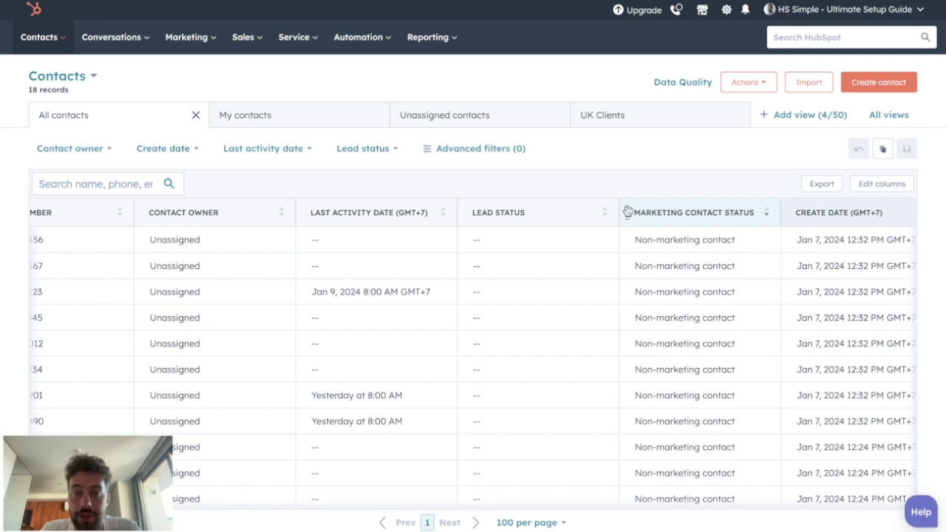
drag(631, 214, 397, 215)
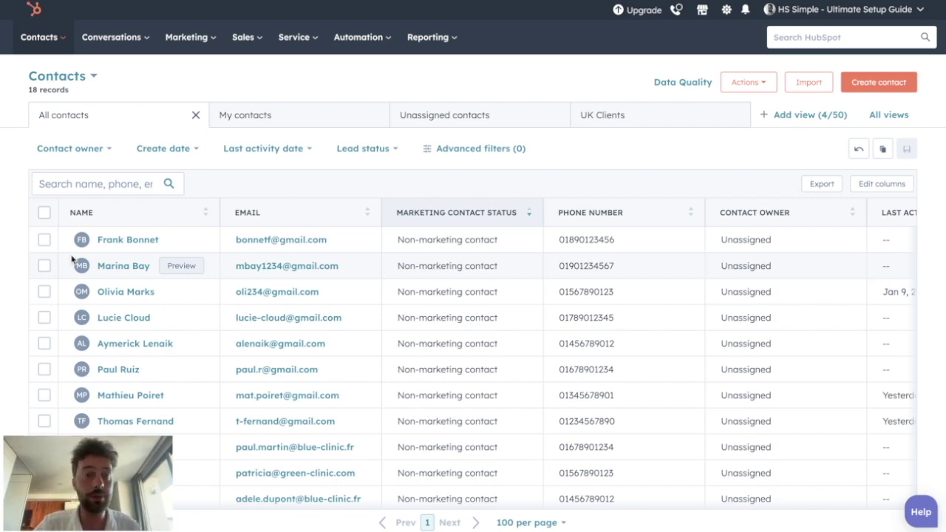
scroll(476, 222, right, 5)
scroll(479, 220, left, 5)
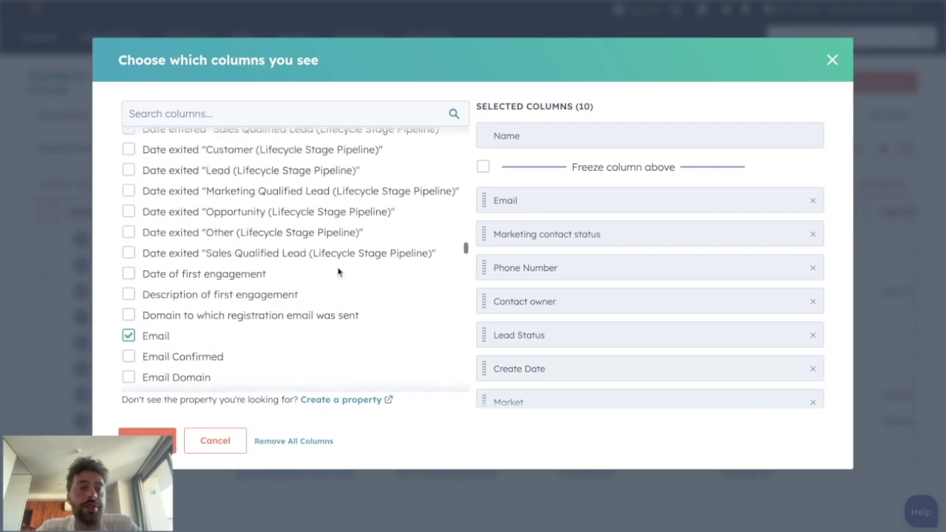
Remove Create Date from the selected columns and move Market up below Email
scroll(338, 273, up, 20)
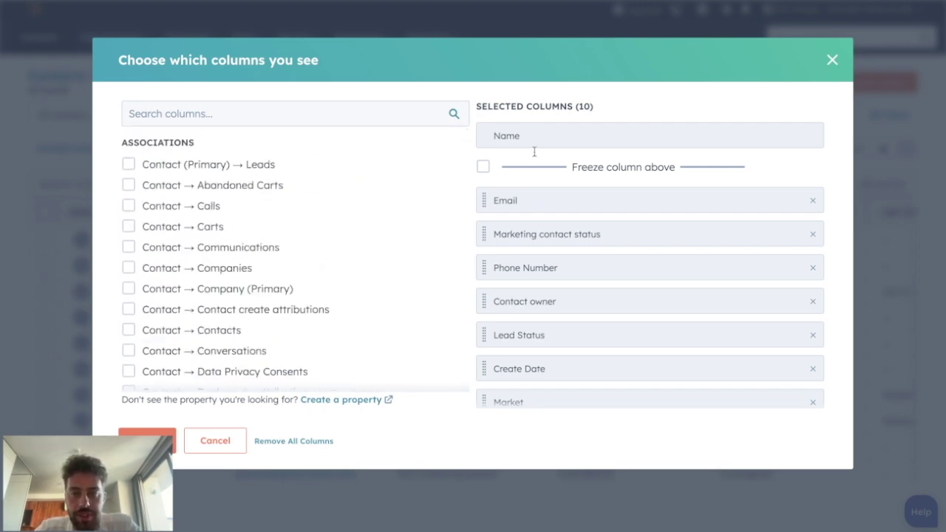
scroll(578, 370, down, 2)
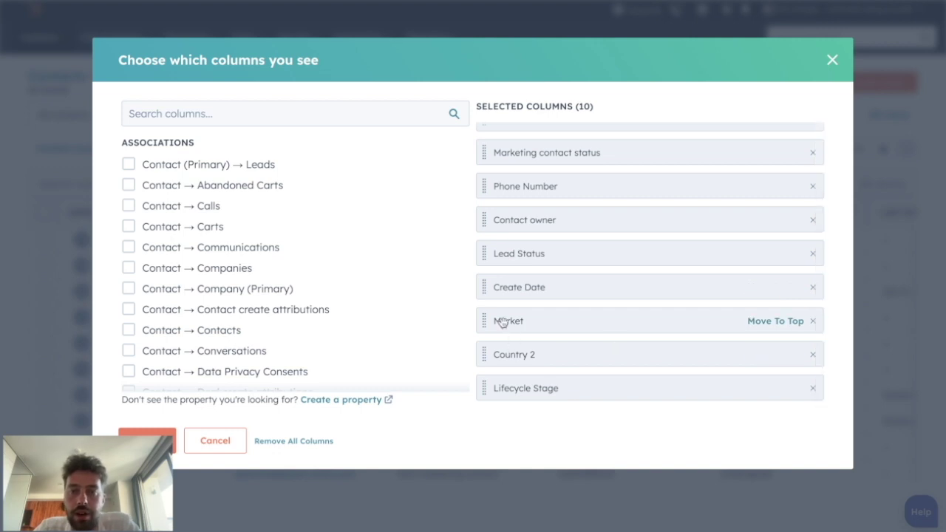
click(813, 287)
scroll(587, 270, up, 3)
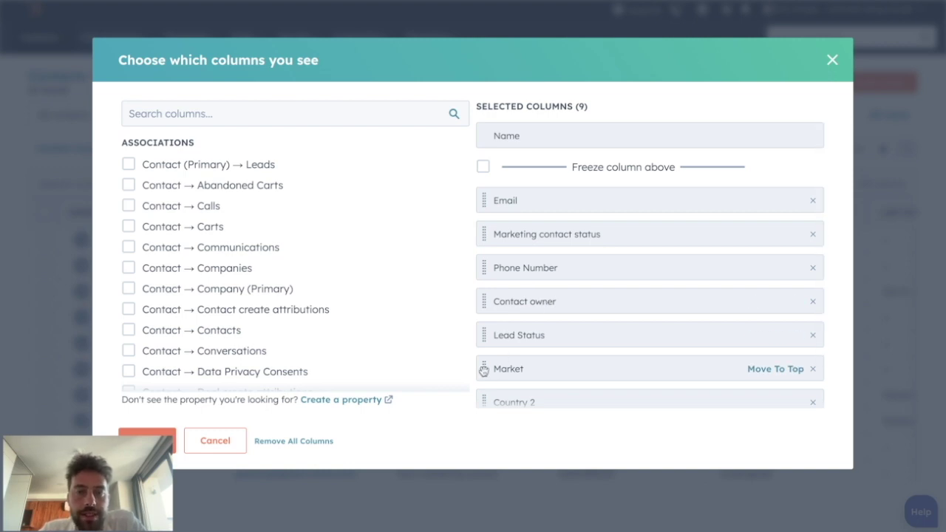
drag(484, 370, 481, 217)
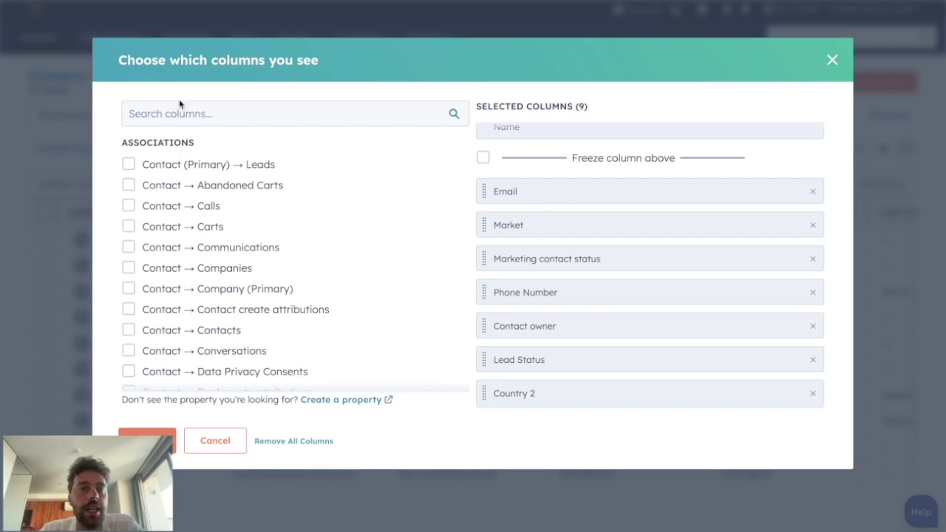
Search 'last co', add Last Contacted, and place it directly after Email
click(200, 110)
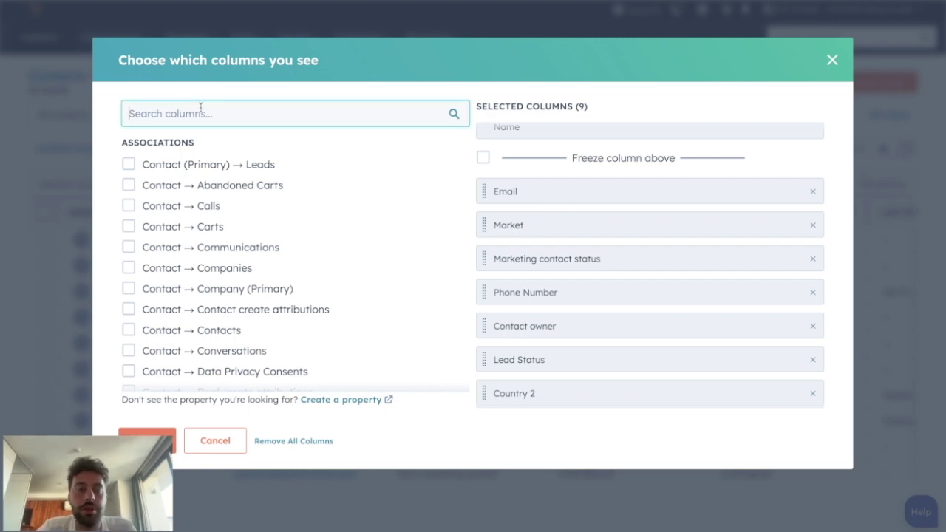
text(last co)
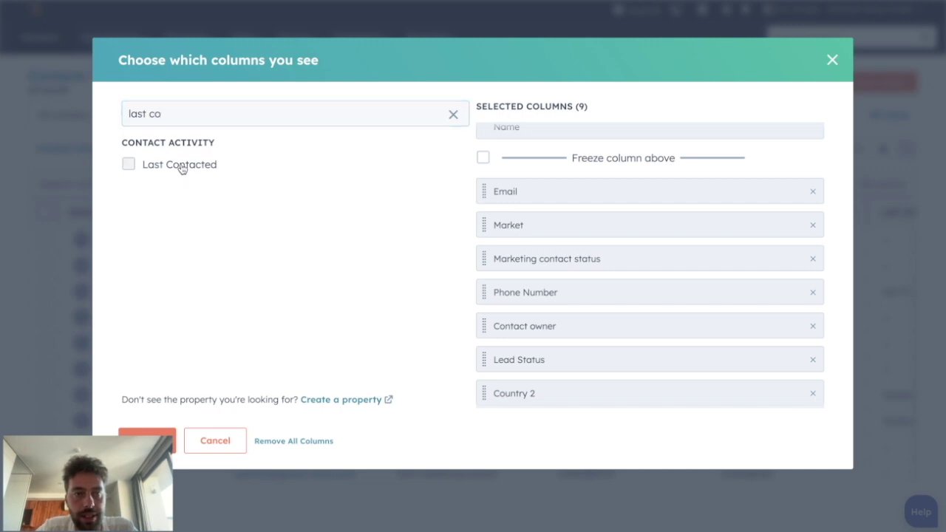
click(180, 166)
scroll(537, 218, down, 1)
scroll(537, 218, down, 2)
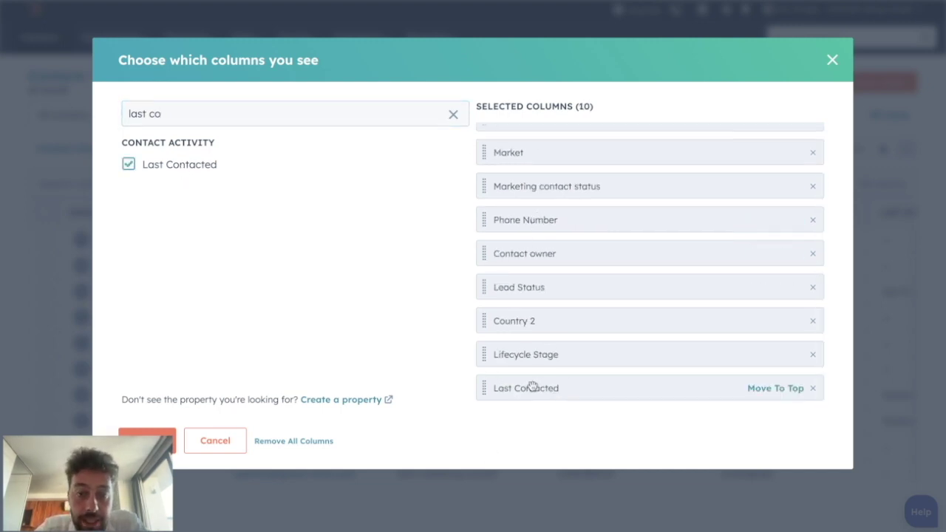
drag(486, 392, 487, 227)
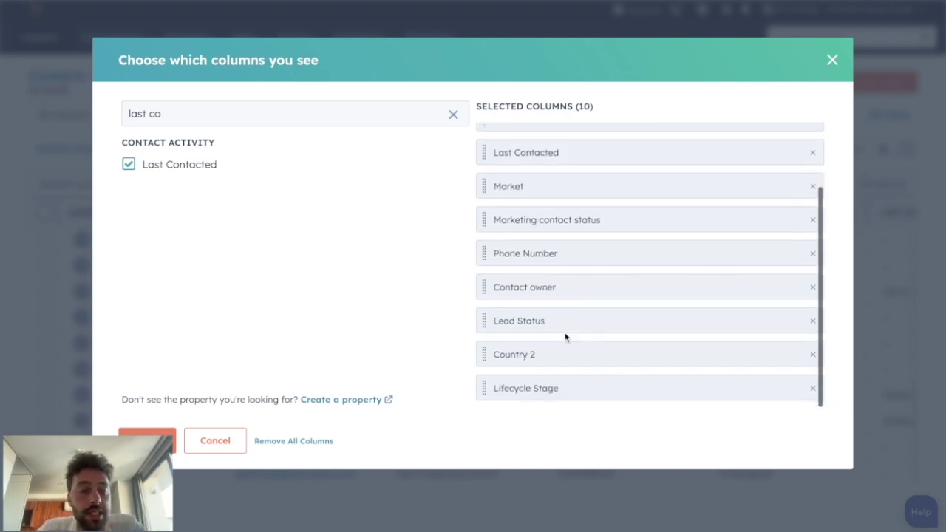
scroll(615, 355, up, 3)
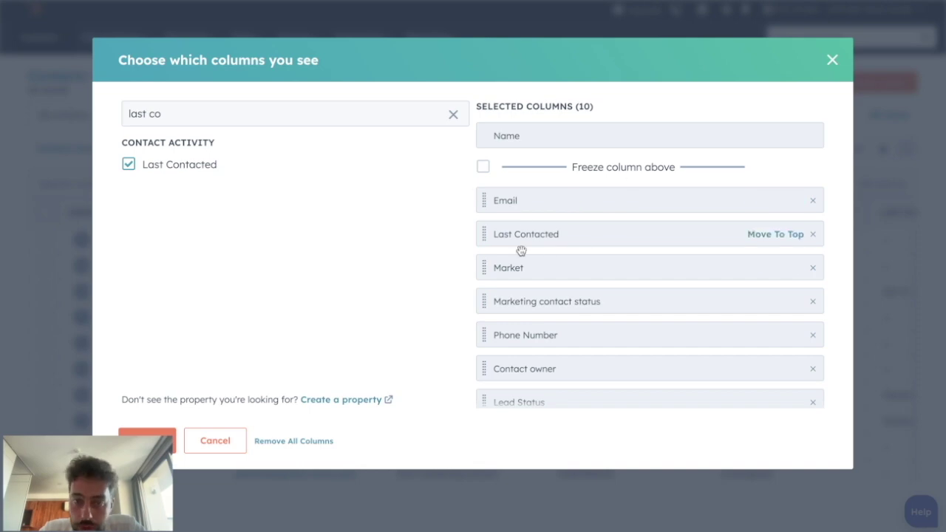
click(167, 438)
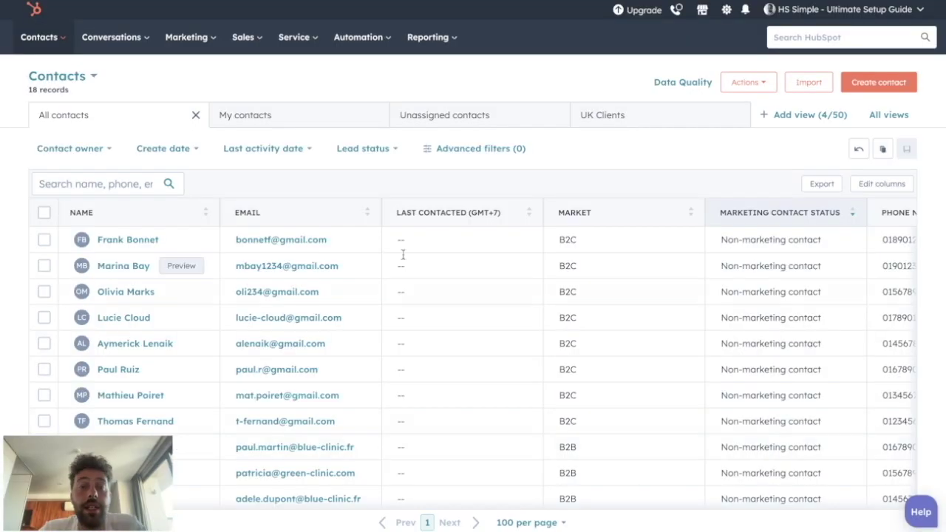
scroll(287, 462, down, 3)
scroll(287, 462, up, 3)
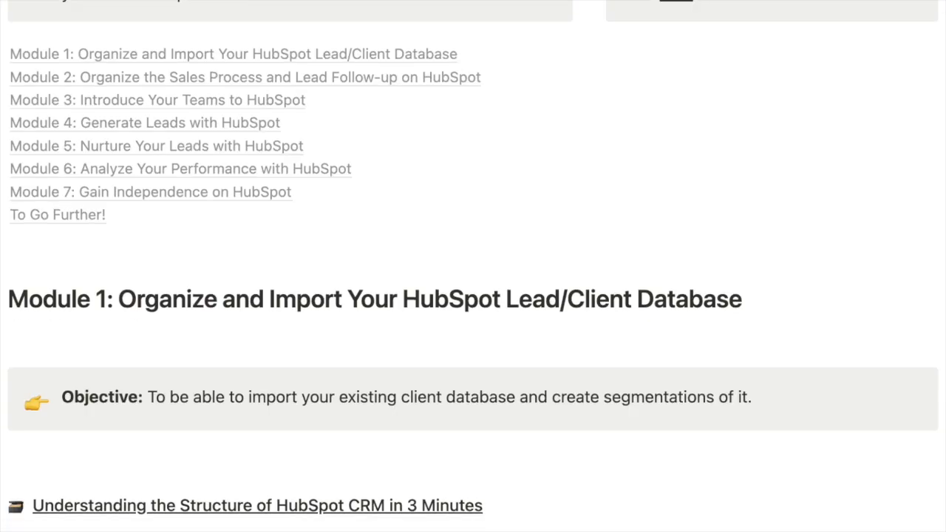
scroll(473, 266, down, 10)
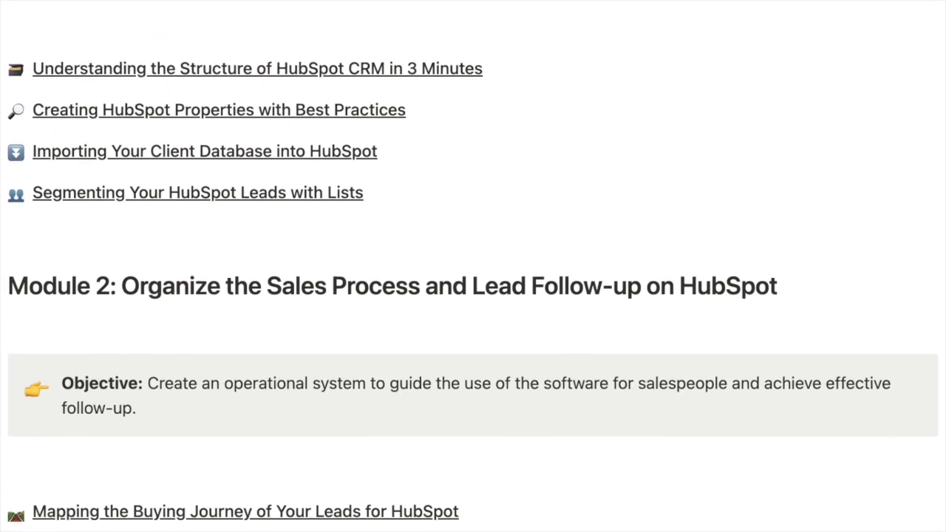
scroll(473, 266, down, 10)
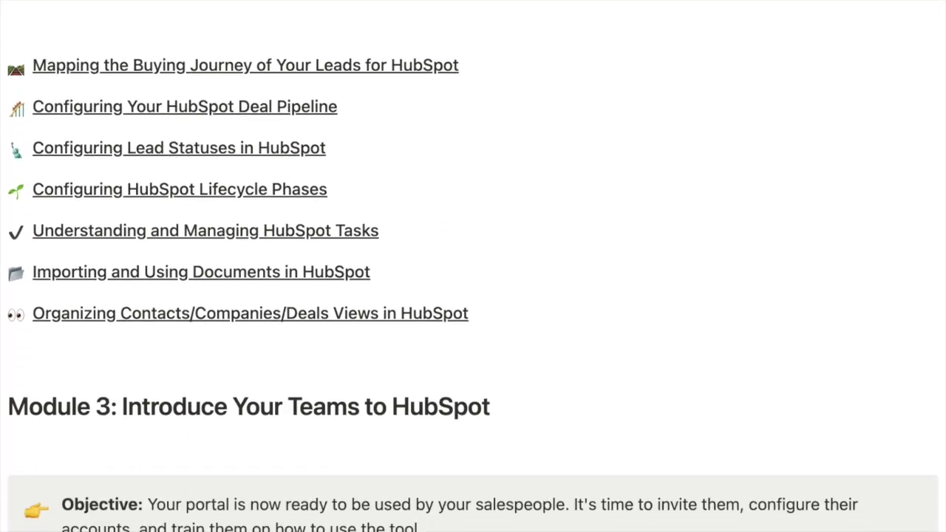
scroll(473, 266, down, 10)
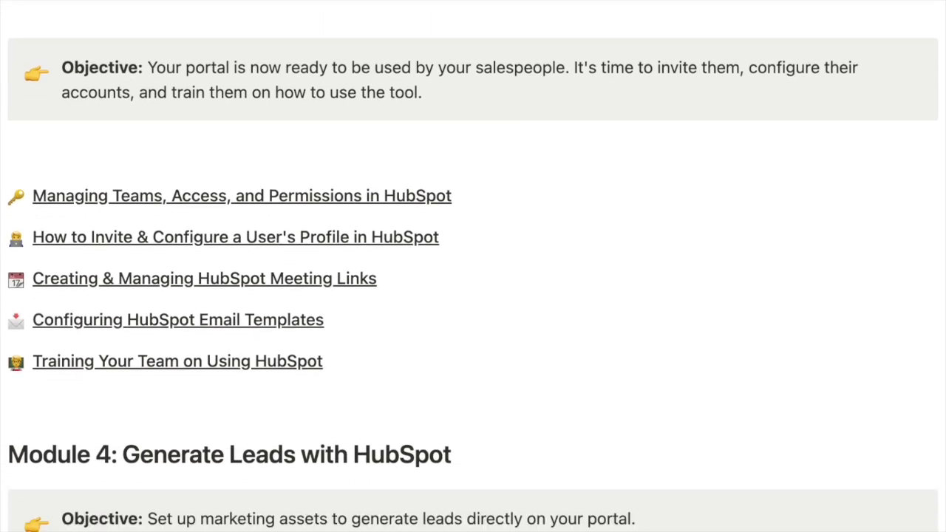
scroll(473, 266, down, 10)
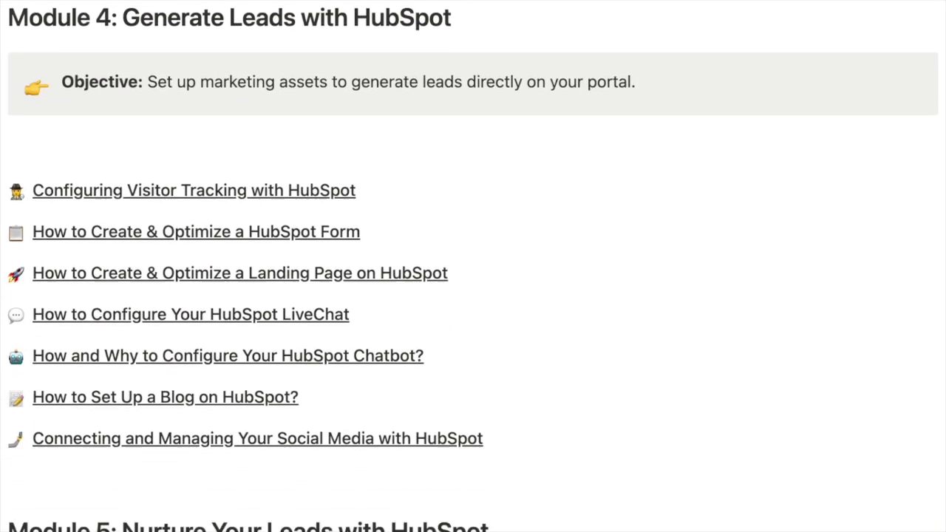
scroll(473, 266, down, 10)
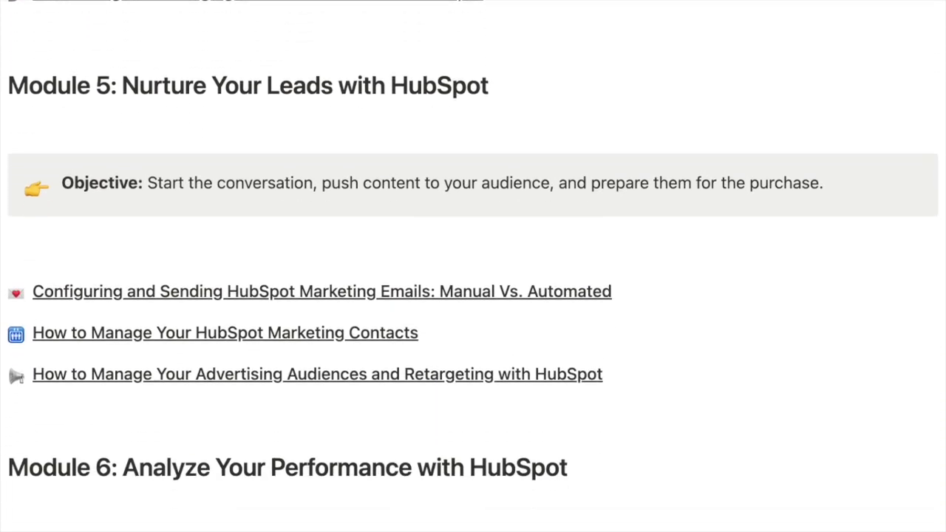
scroll(474, 266, down, 10)
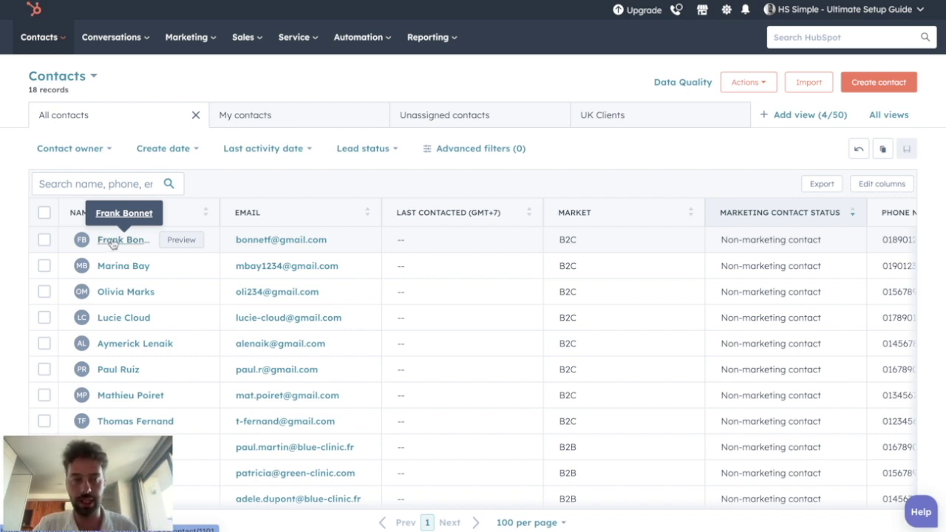
Open the first contact's record and review its sidebars and status options without changes
click(110, 241)
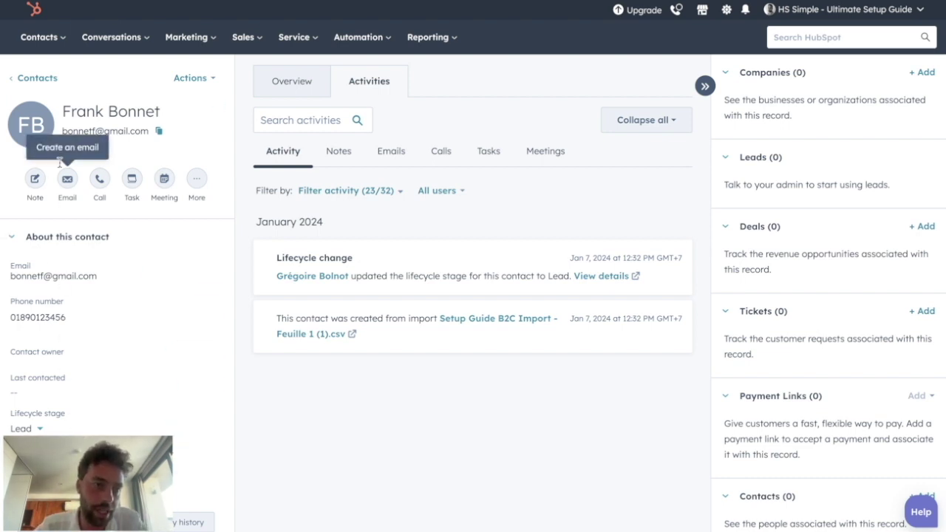
scroll(43, 432, down, 3)
scroll(43, 431, up, 4)
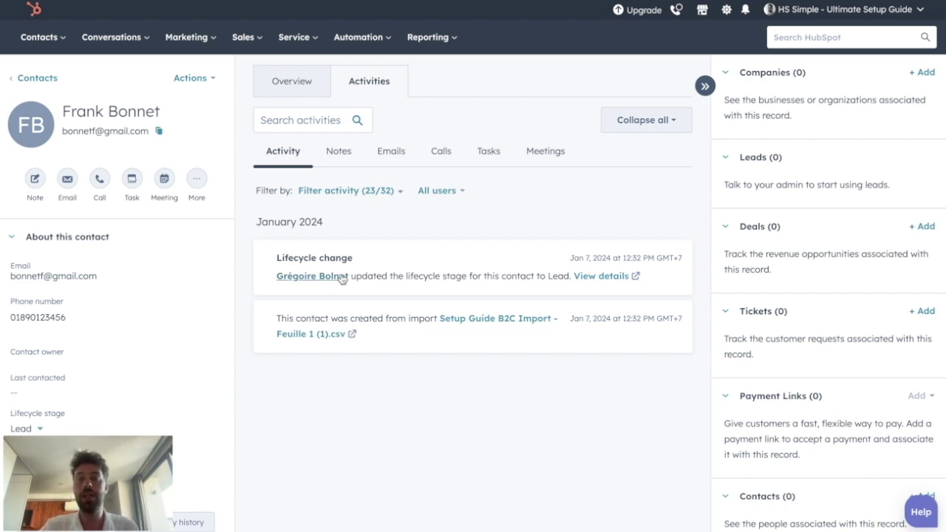
scroll(763, 142, down, 4)
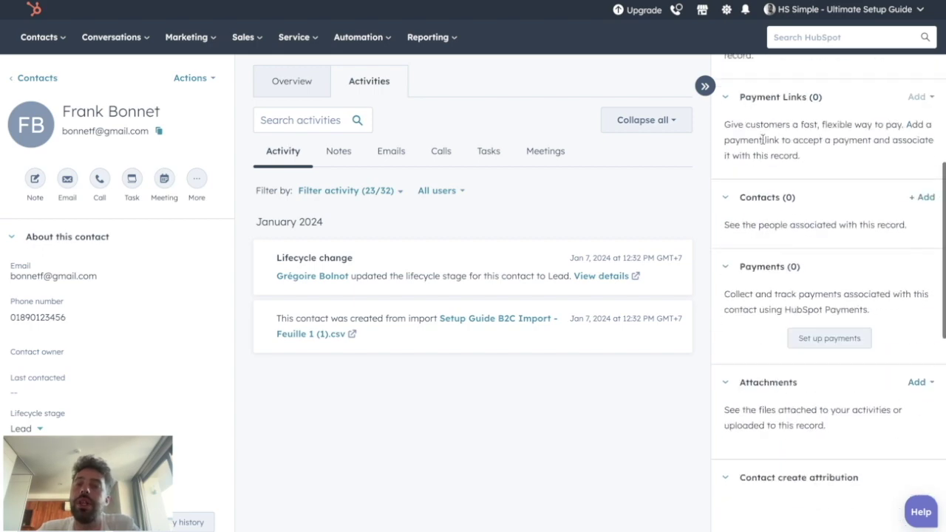
scroll(763, 142, down, 8)
scroll(763, 142, up, 12)
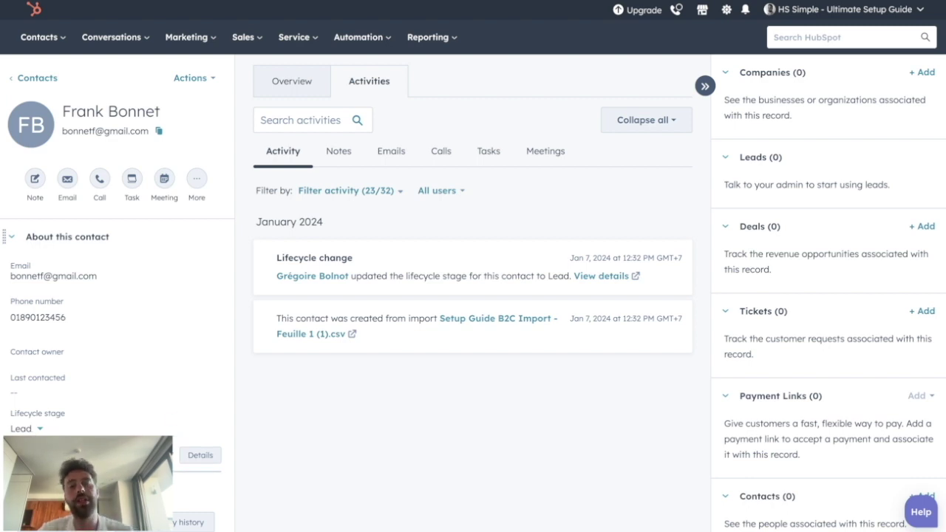
click(22, 429)
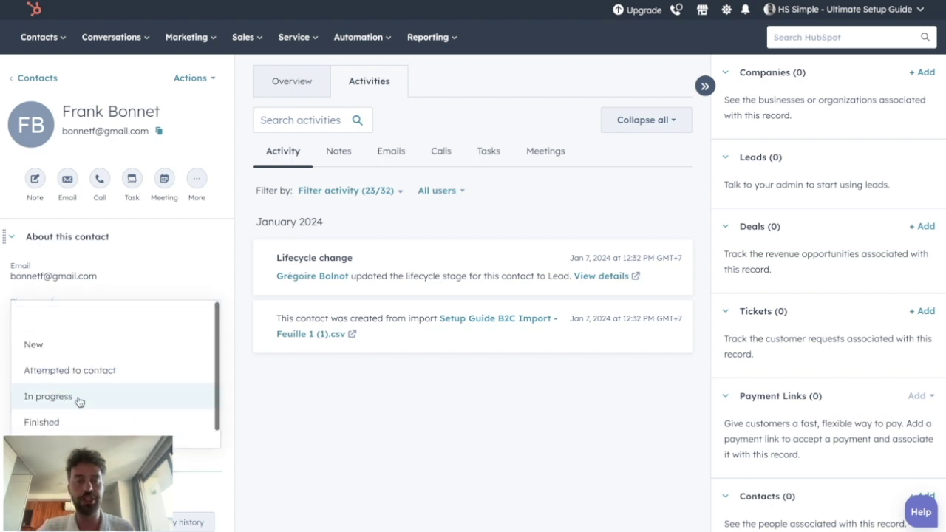
click(282, 485)
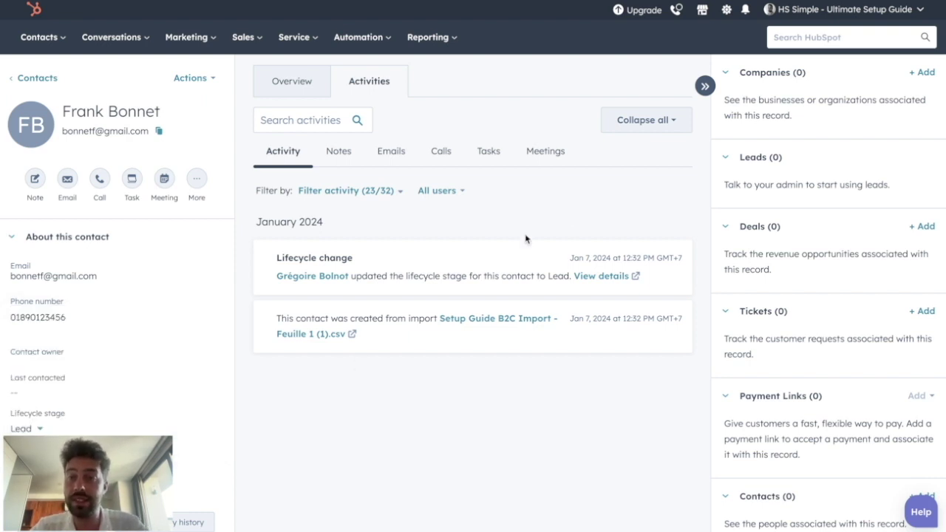
Go to Contacts settings, Record Customization, and open left sidebar customization
click(726, 9)
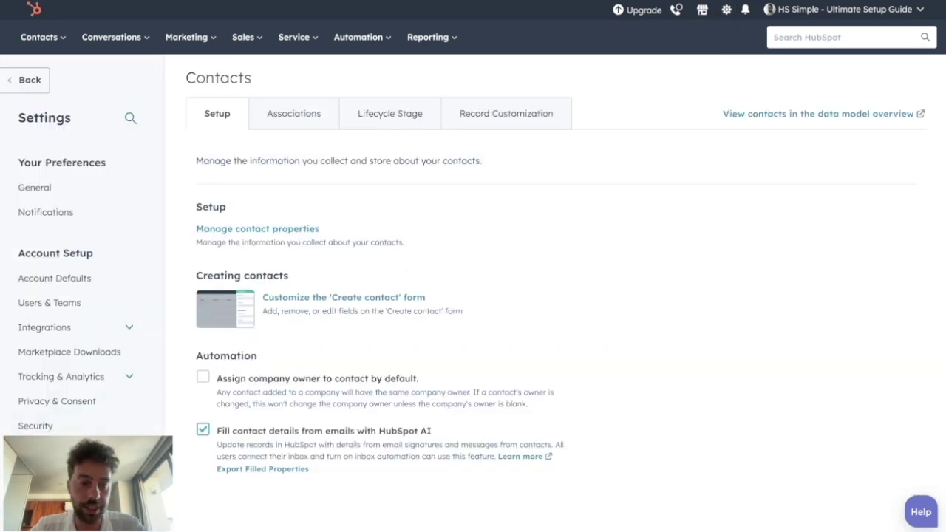
scroll(59, 318, down, 3)
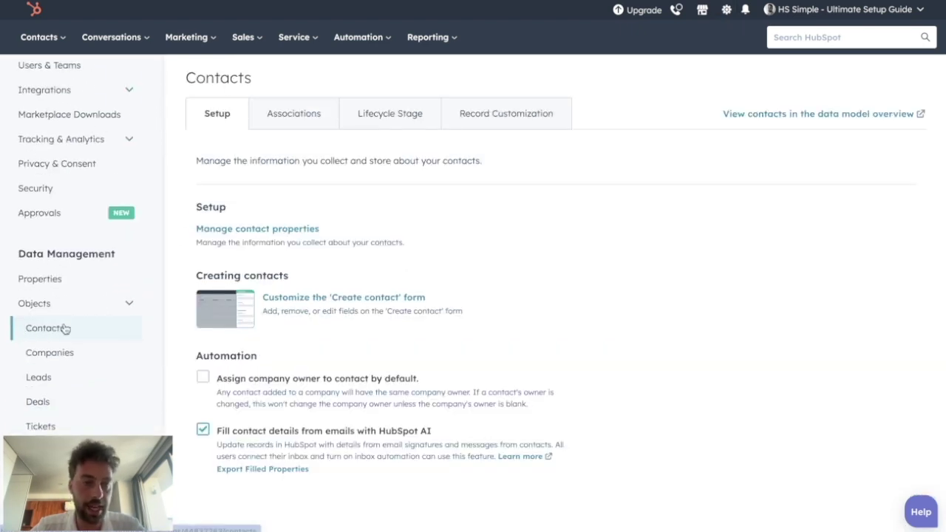
click(510, 116)
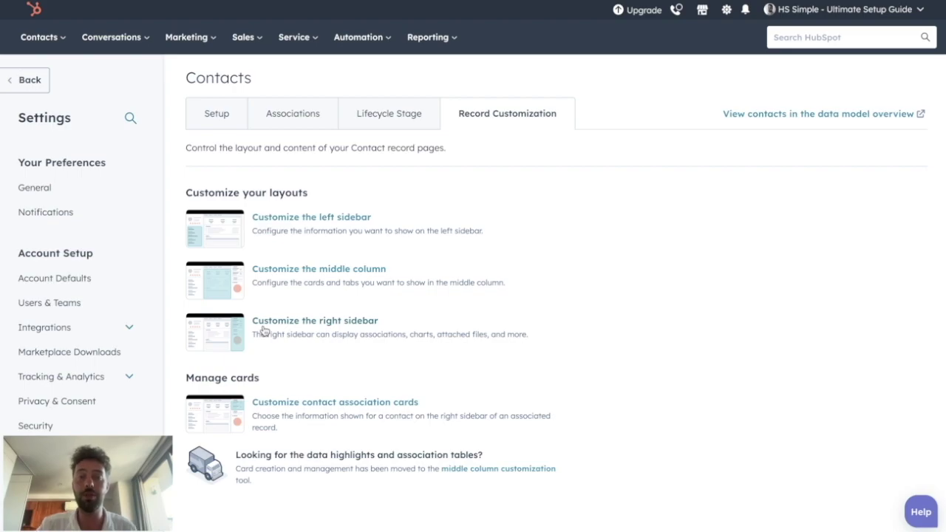
click(296, 220)
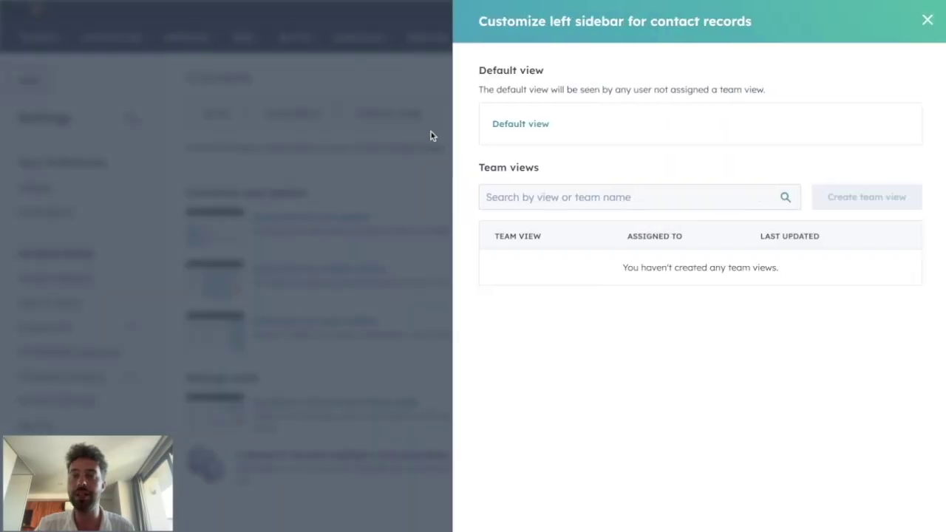
Reopen the left sidebar customization panel and edit its Default view
click(928, 20)
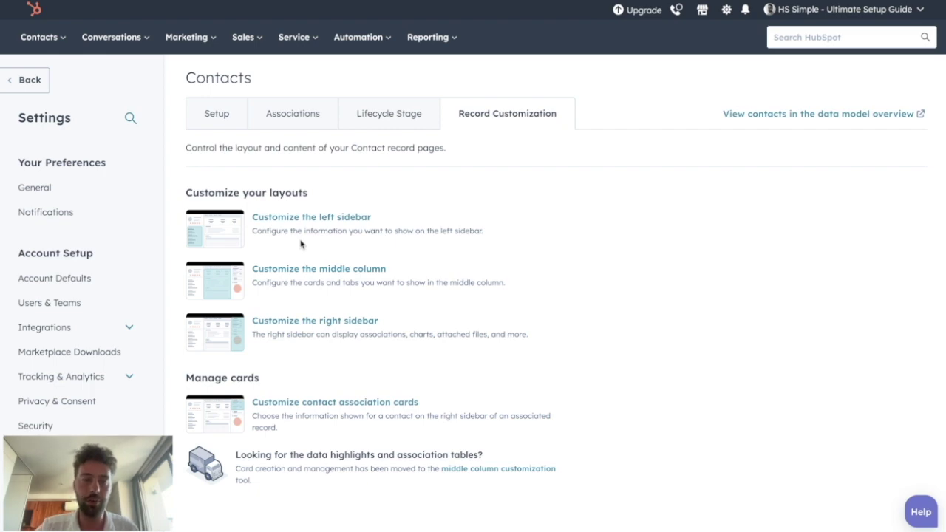
click(283, 218)
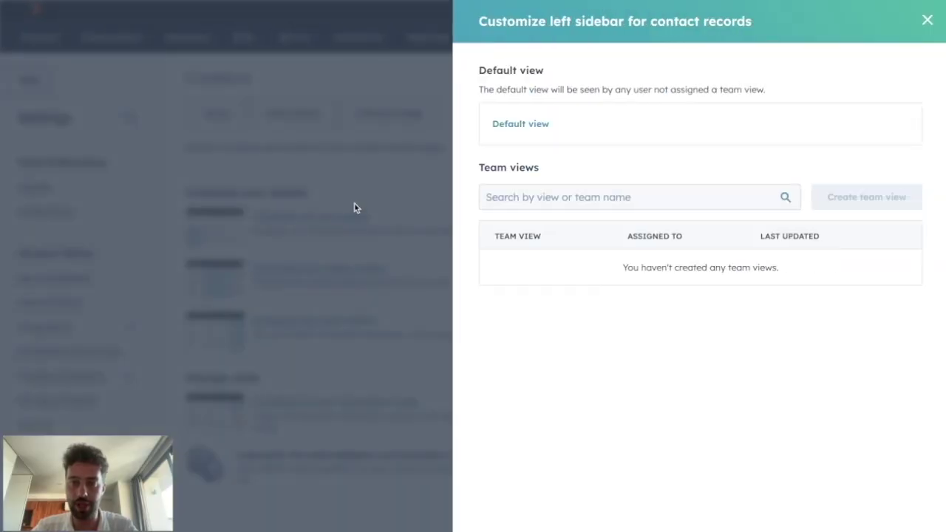
click(505, 127)
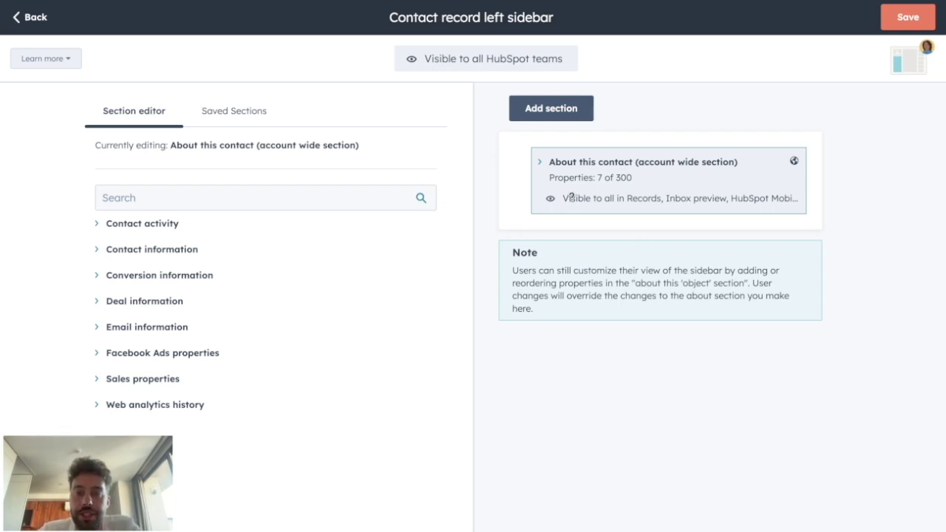
Add Street Address, Country 2 and Market to the About this contact section
click(550, 164)
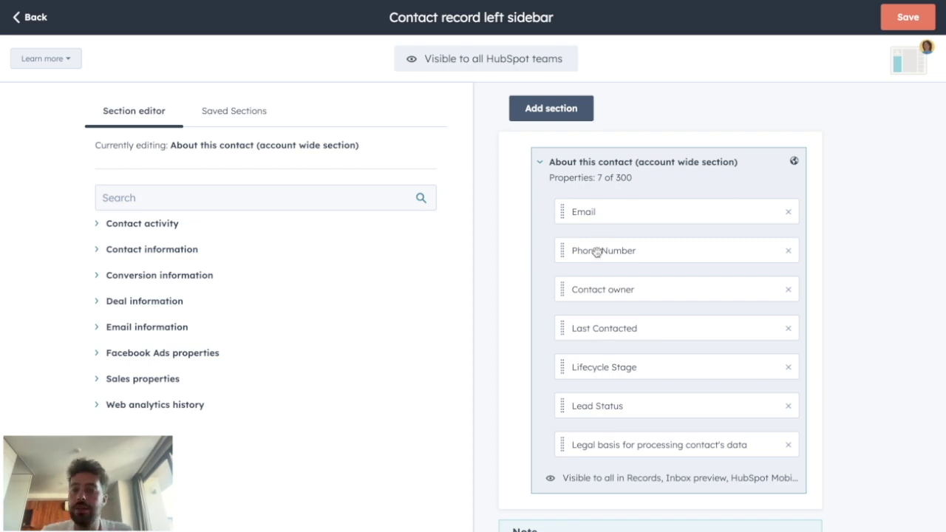
click(288, 197)
text(street)
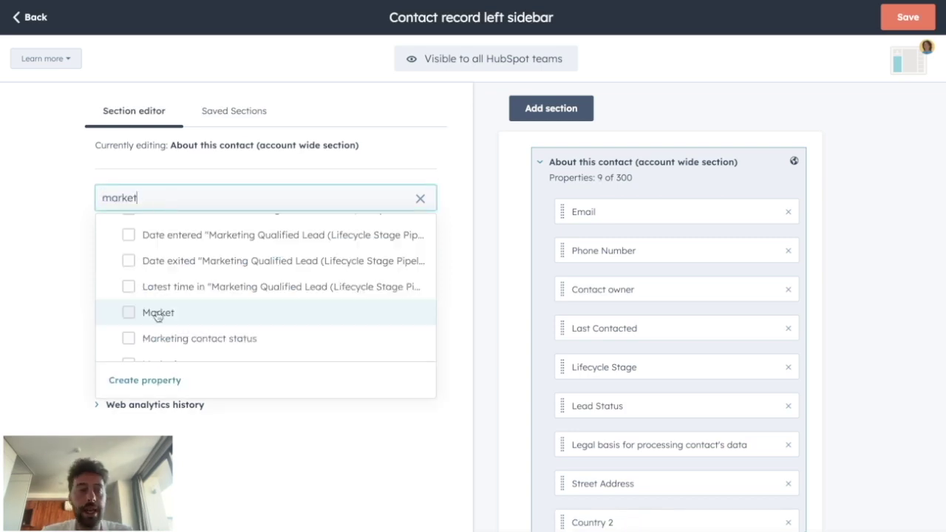
click(125, 310)
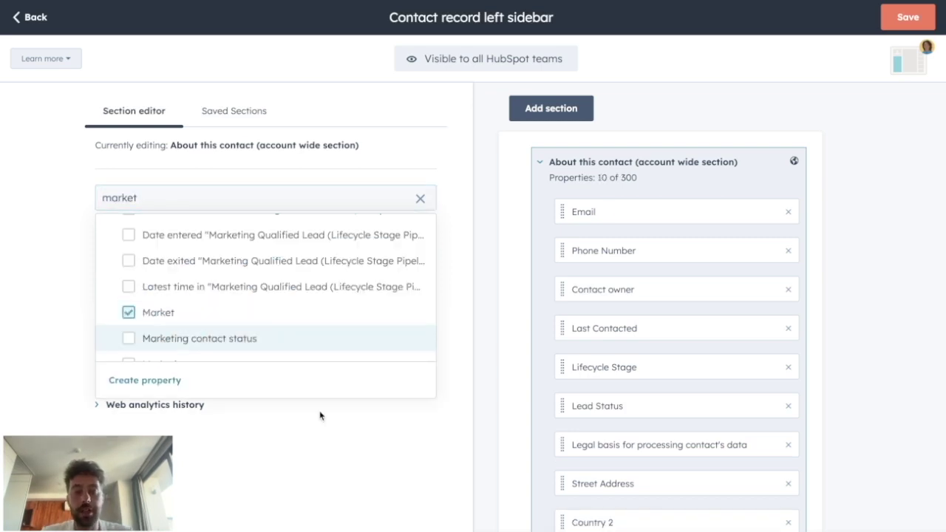
click(381, 466)
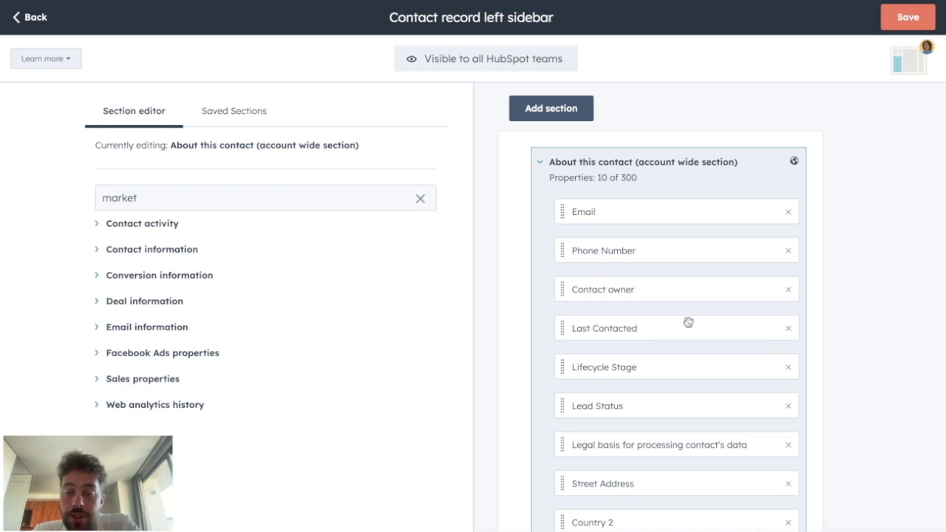
Remove Contact owner, Last Contacted, Lifecycle Stage, Lead Status and Legal basis from it
click(788, 290)
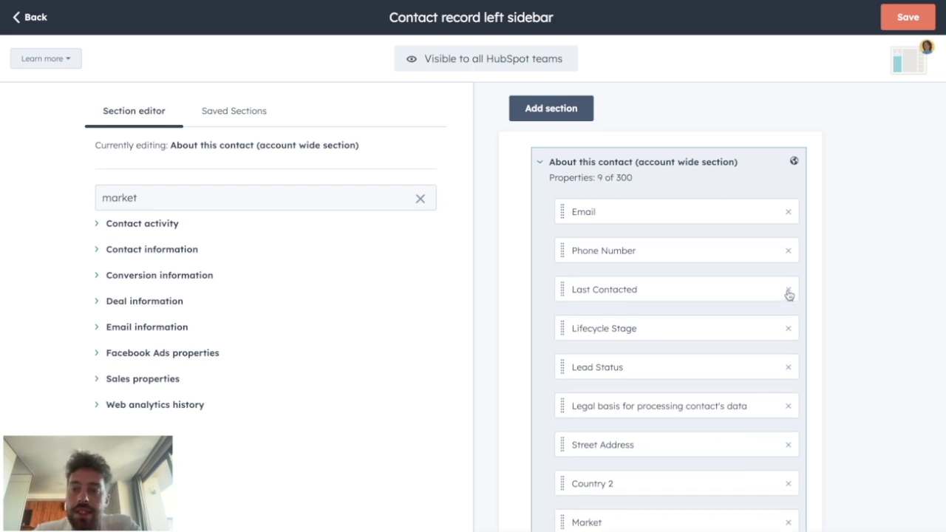
click(788, 291)
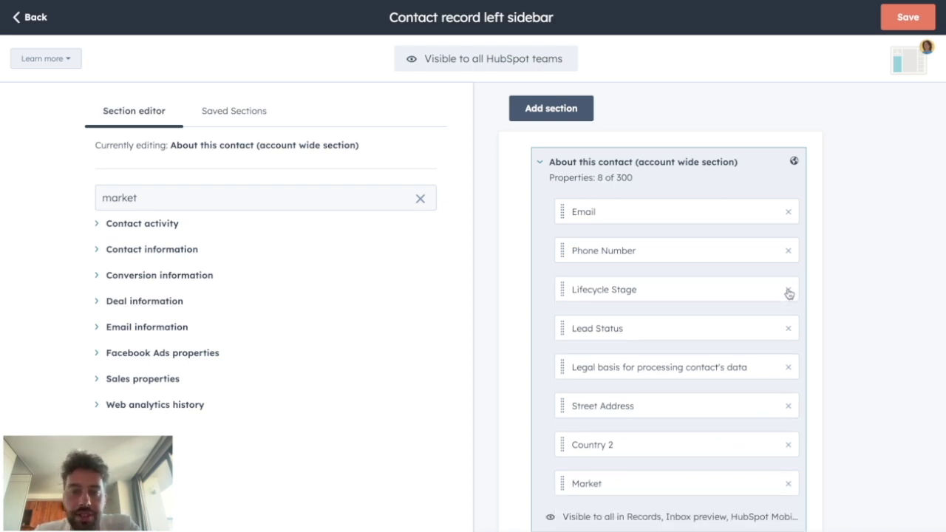
click(788, 291)
click(788, 291)
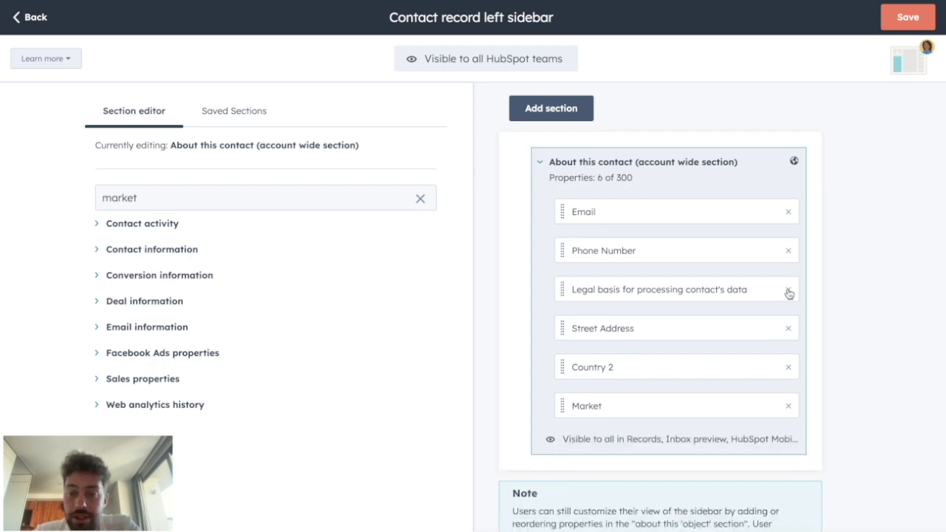
click(788, 291)
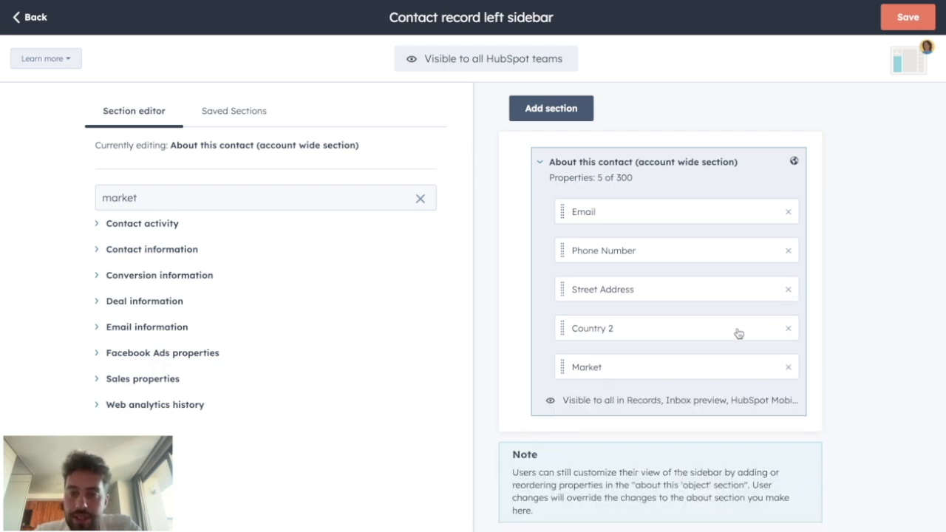
Add a section named 'Sales Section' containing Lifecycle Stage and Lead Status
click(572, 111)
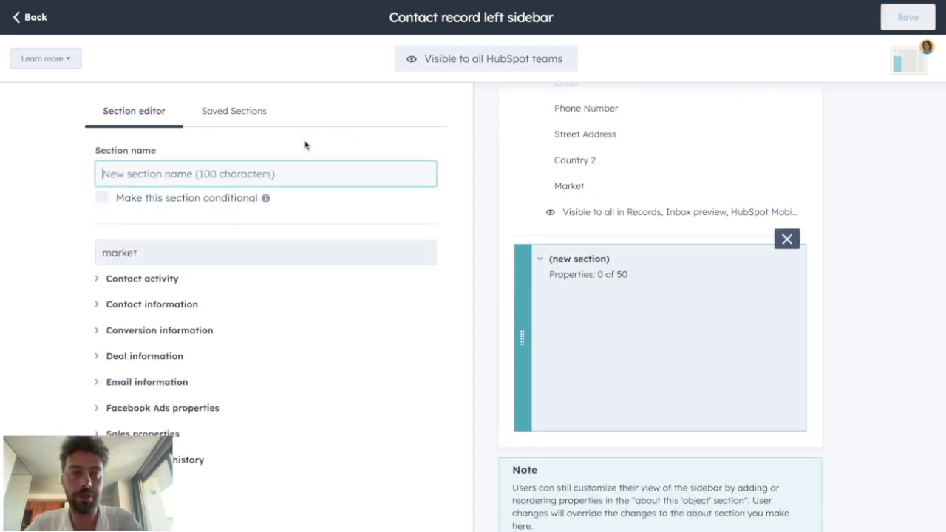
text(Sales Section)
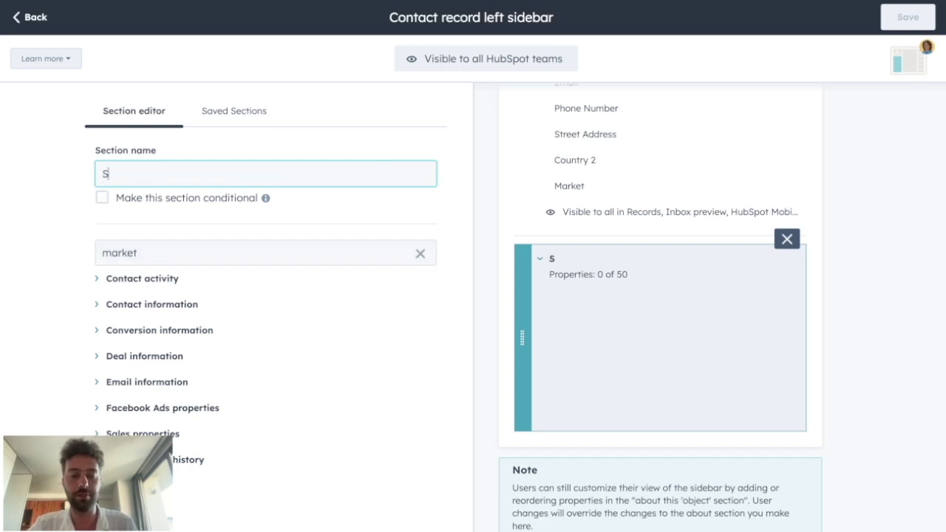
key(Tab)
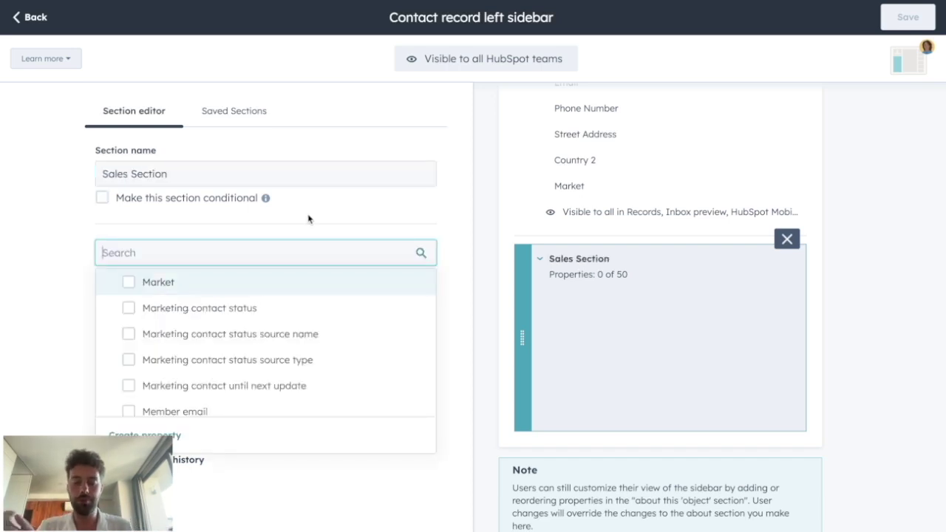
text(life)
click(175, 399)
double_click(116, 252)
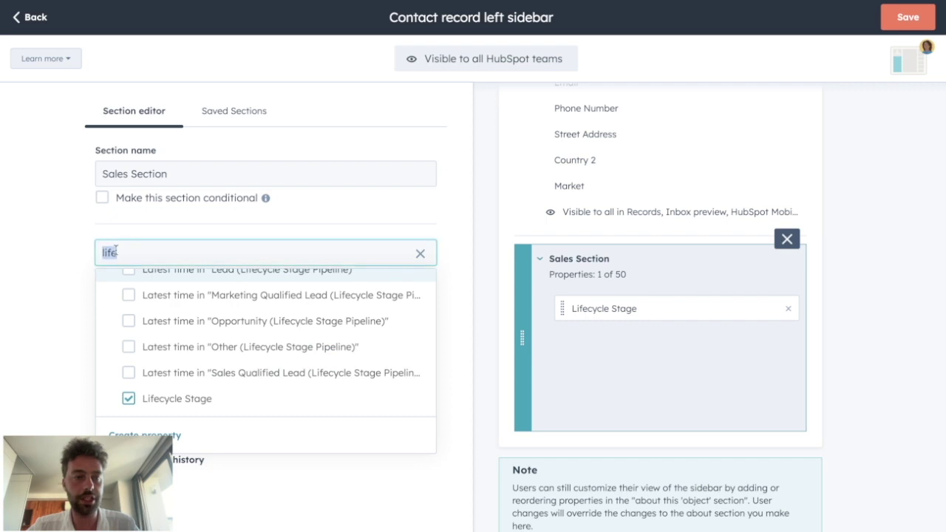
text(lead)
click(133, 397)
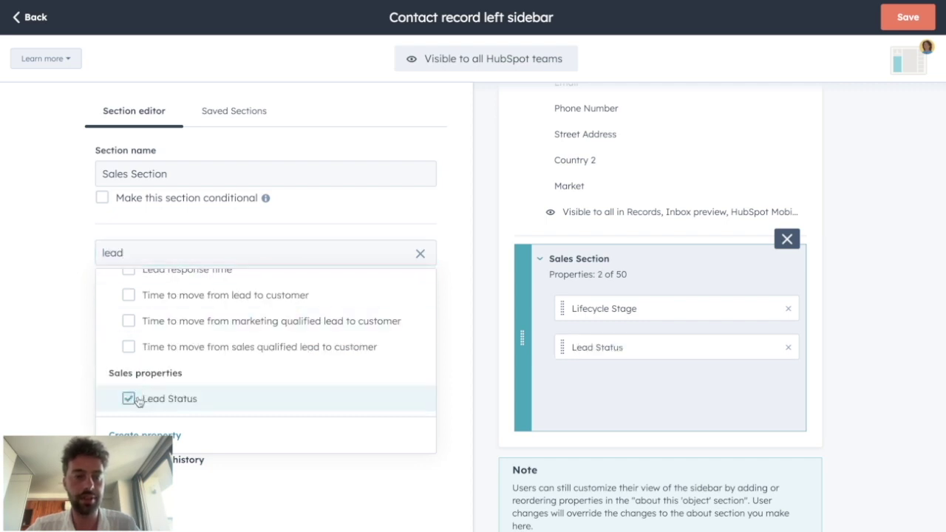
Add Number of Associated Deals and Last Contacted to it, then save the sidebar
key(ctrl+a)
text(deal)
click(147, 347)
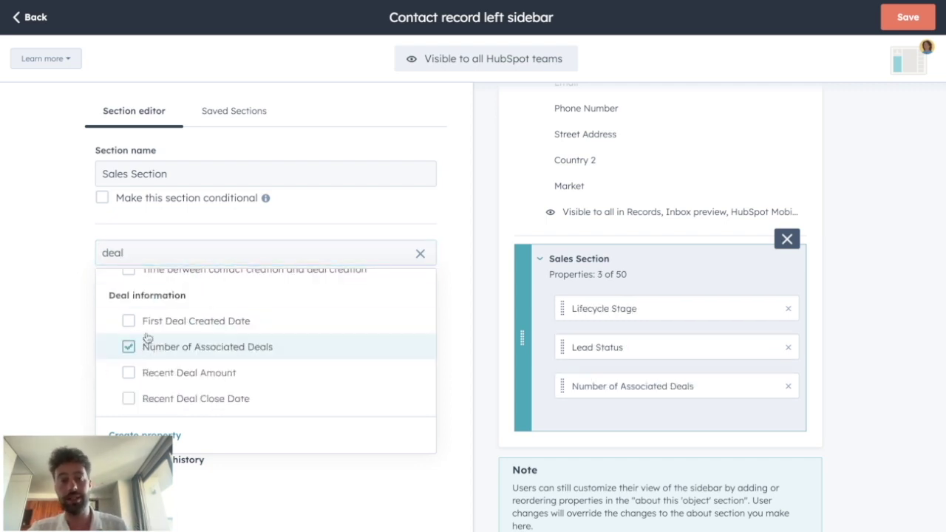
double_click(133, 253)
text(last)
click(130, 320)
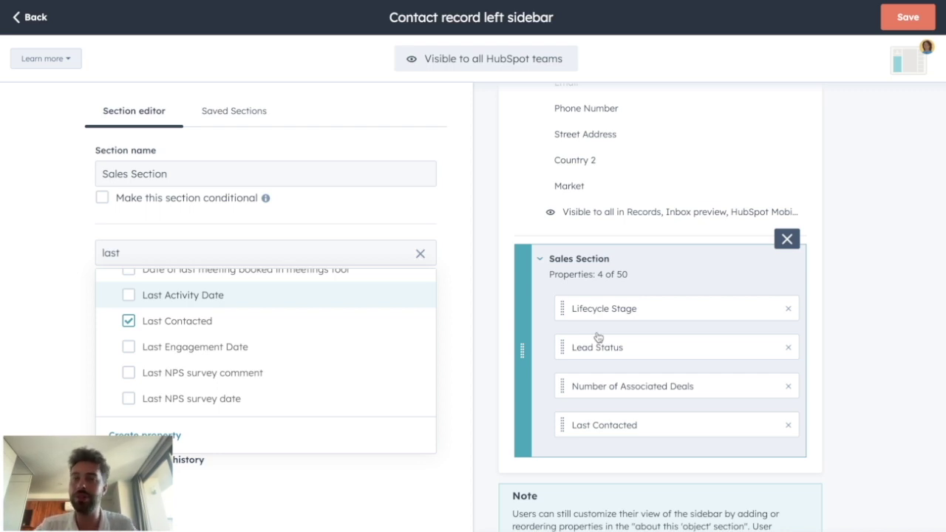
click(908, 17)
click(924, 17)
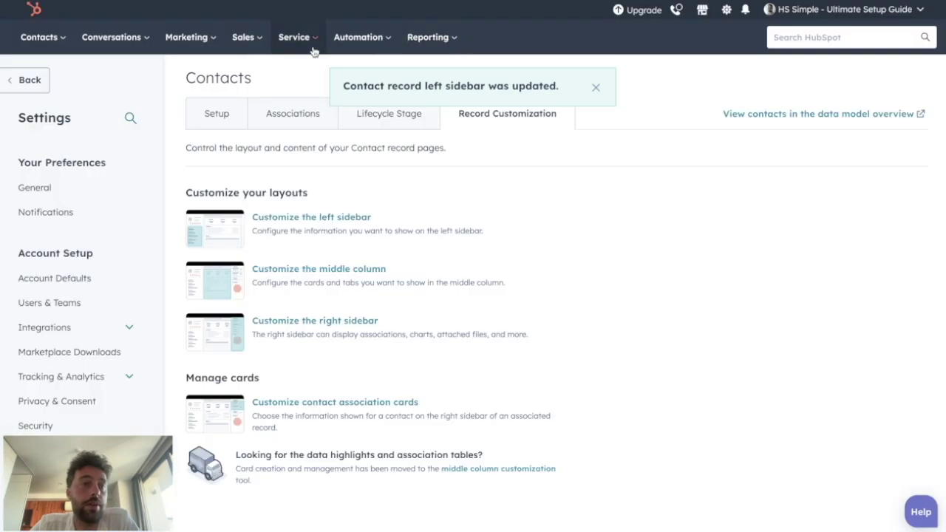
mouse_move(38, 37)
click(42, 74)
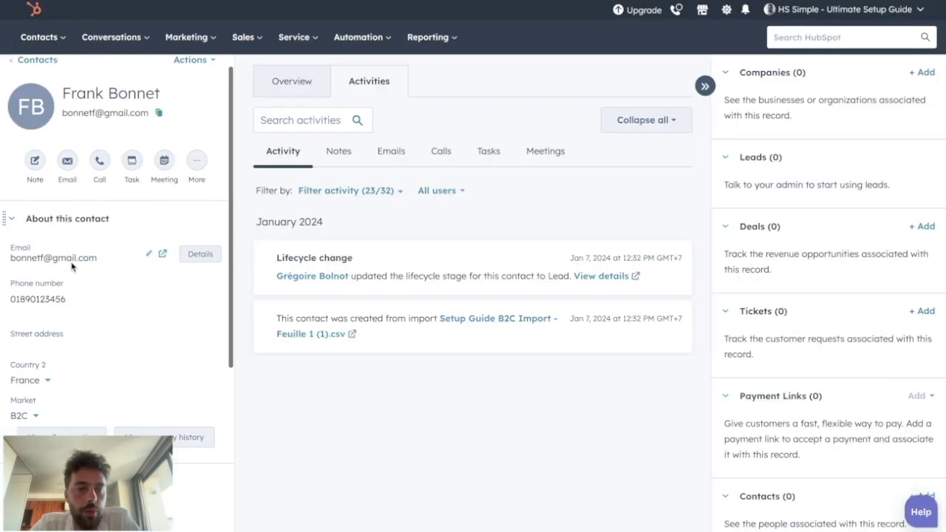
scroll(74, 310, down, 1)
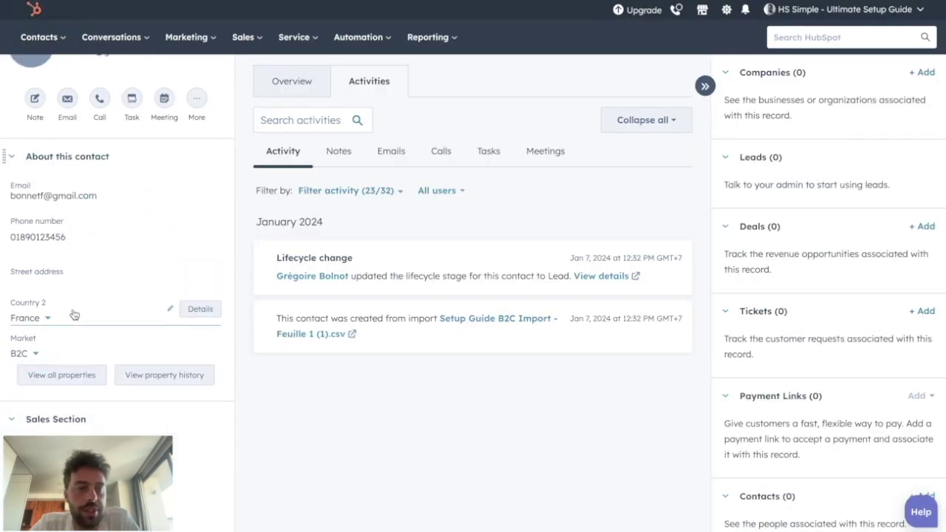
scroll(74, 315, down, 3)
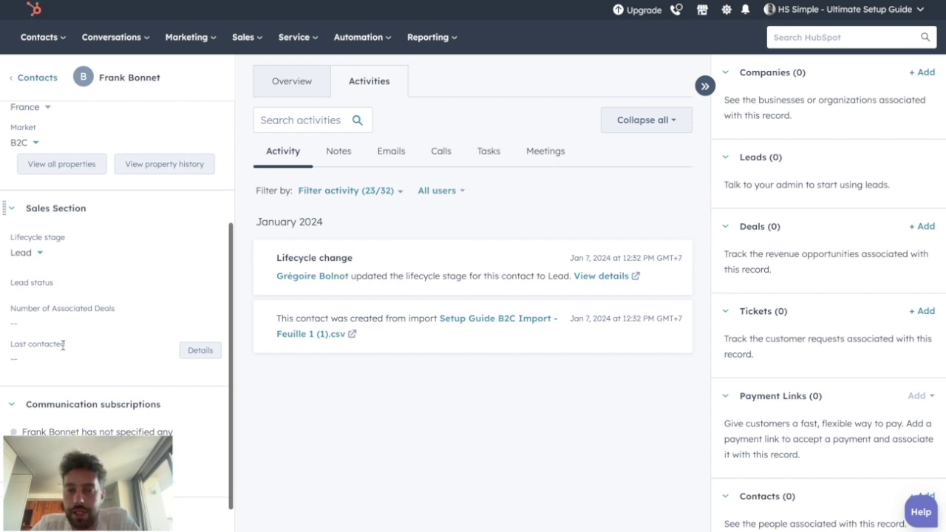
scroll(63, 345, up, 5)
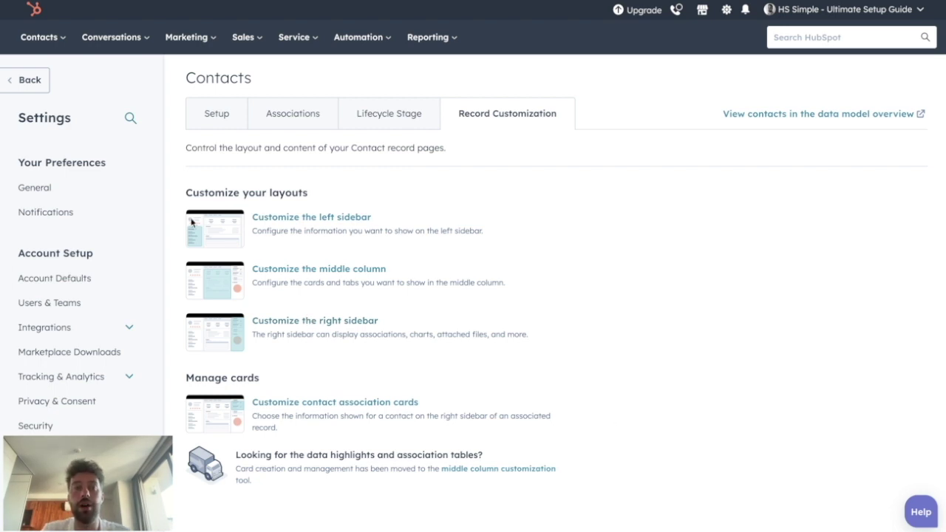
Scroll the Settings sidebar down to Objects and open the Companies settings
drag(174, 78, 275, 76)
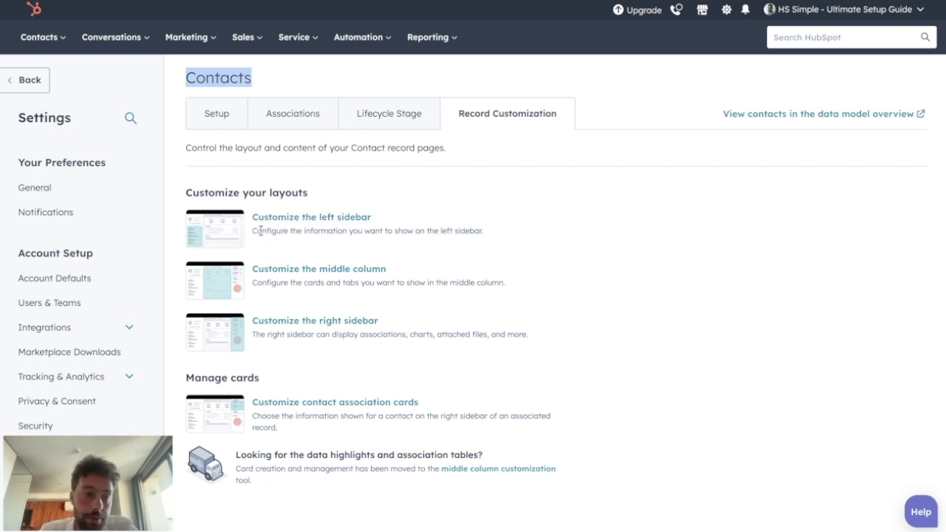
scroll(53, 412, down, 3)
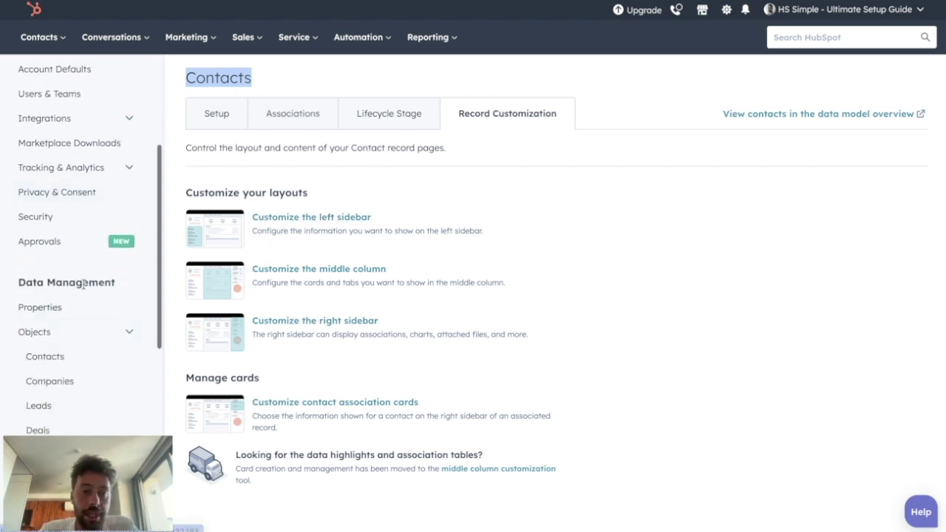
click(35, 383)
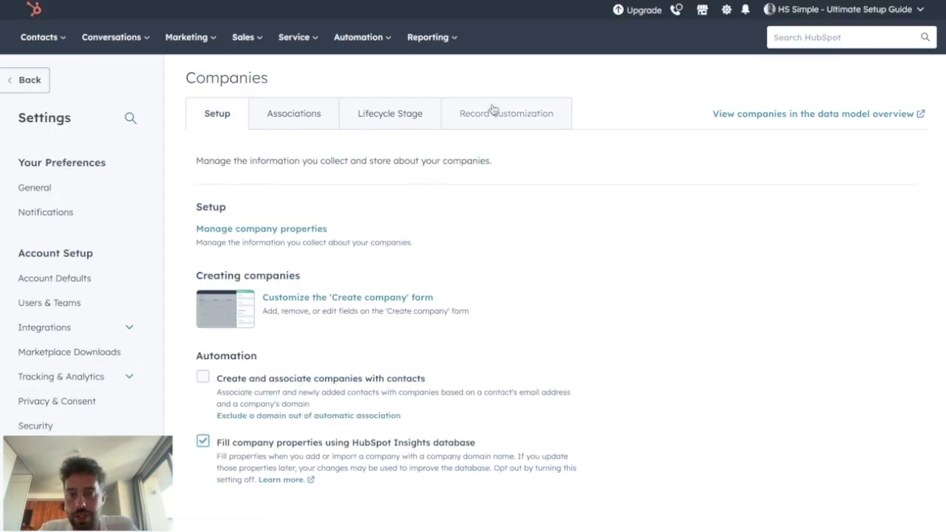
Open the Company record's default left sidebar view, showing the About this company section
click(523, 119)
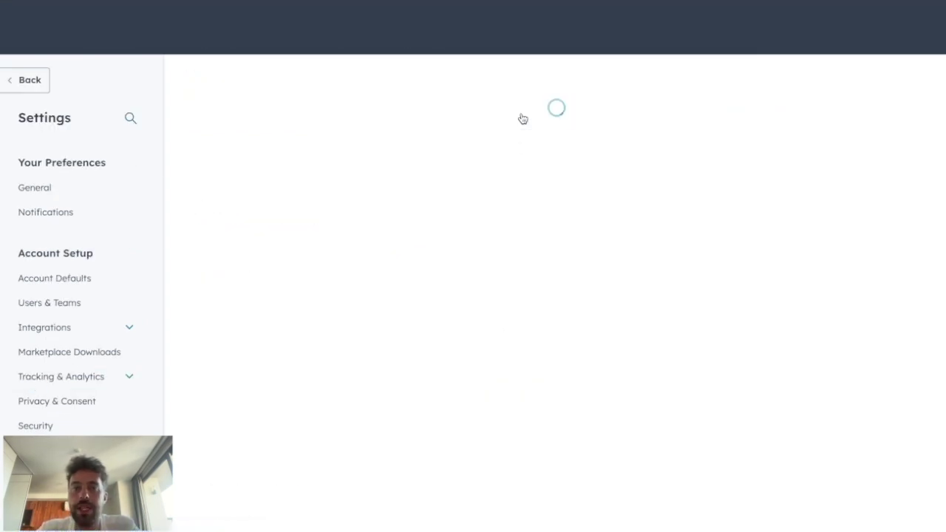
click(263, 218)
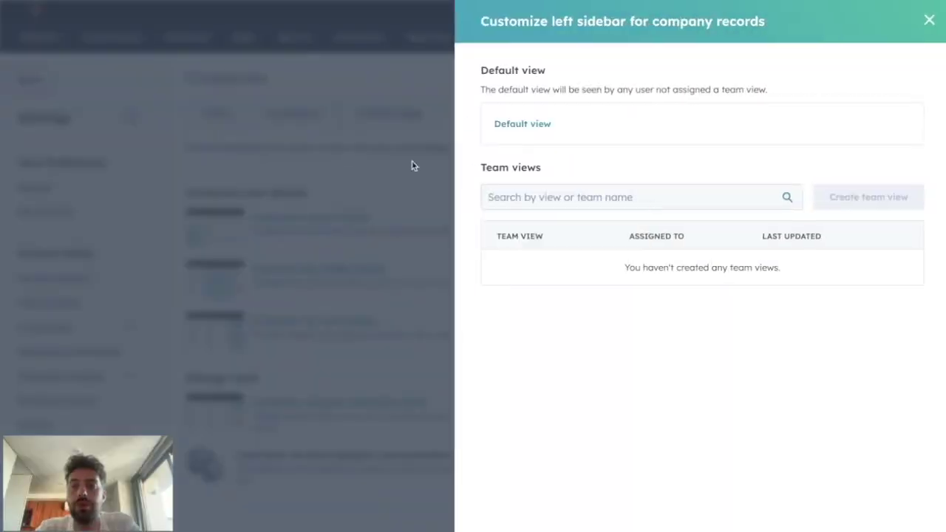
click(512, 123)
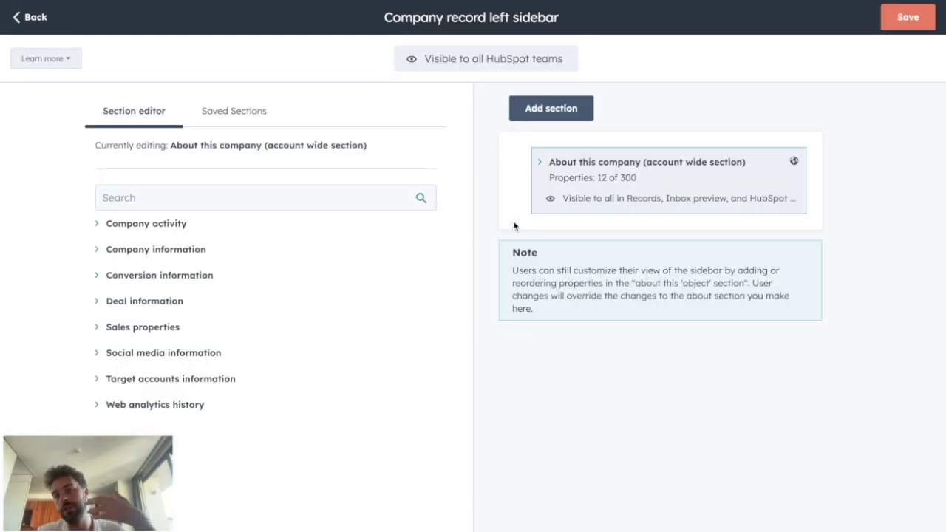